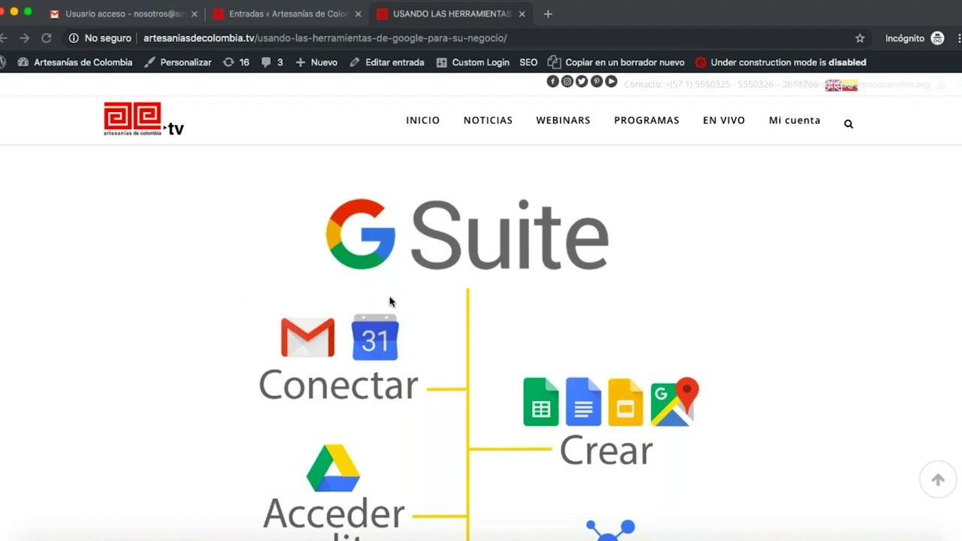
Scroll the article to the Conectar banner and Gmail section, then bring up Safari's dock menu
{"action": "scroll", "coordinate": [389, 302], "scroll_direction": "down", "scroll_amount": 3}
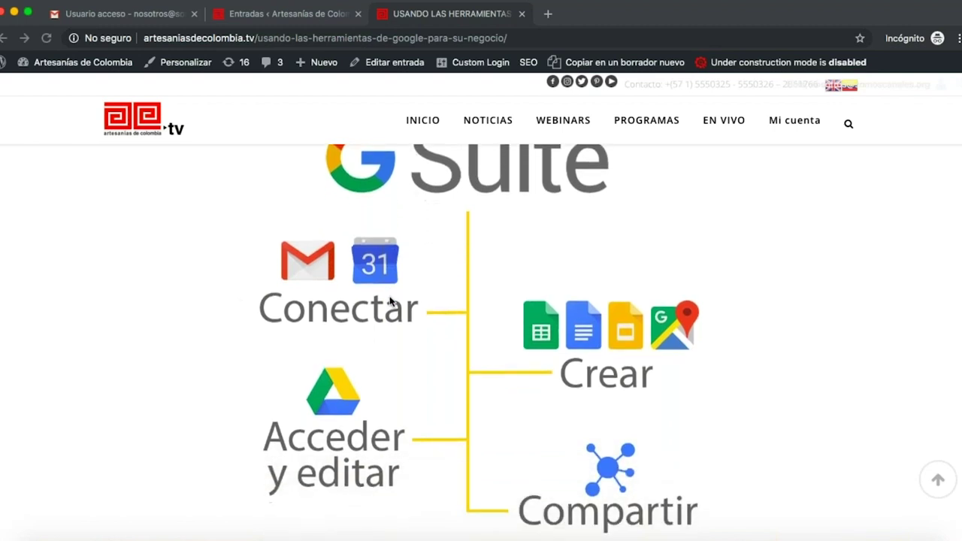
{"action": "scroll", "coordinate": [389, 302], "scroll_direction": "down", "scroll_amount": 1}
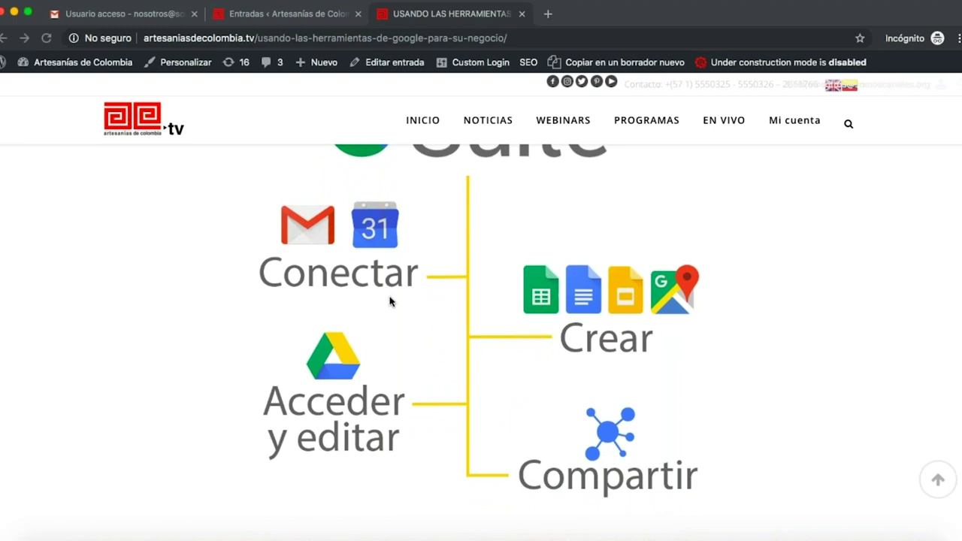
{"action": "scroll", "coordinate": [389, 301], "scroll_direction": "down", "scroll_amount": 1}
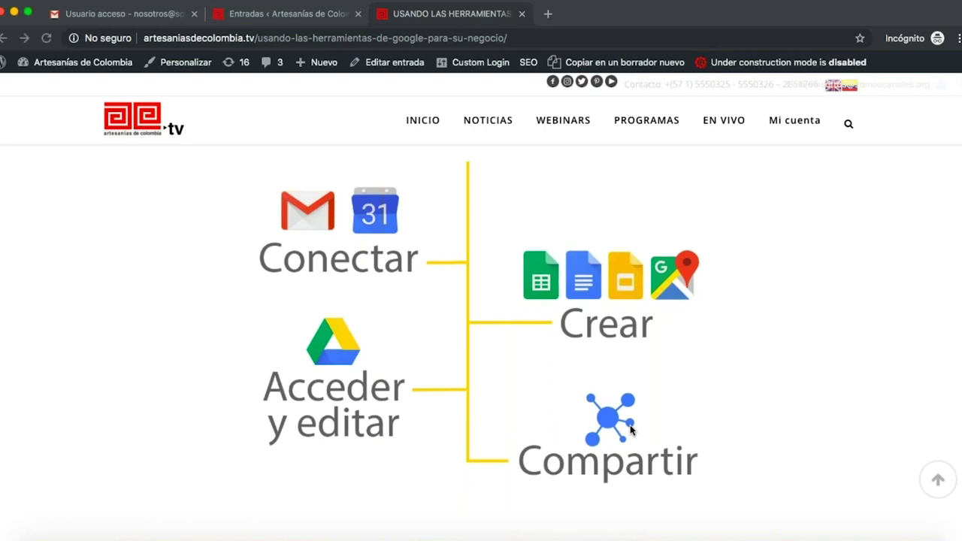
{"action": "scroll", "coordinate": [630, 426], "scroll_direction": "down", "scroll_amount": 5}
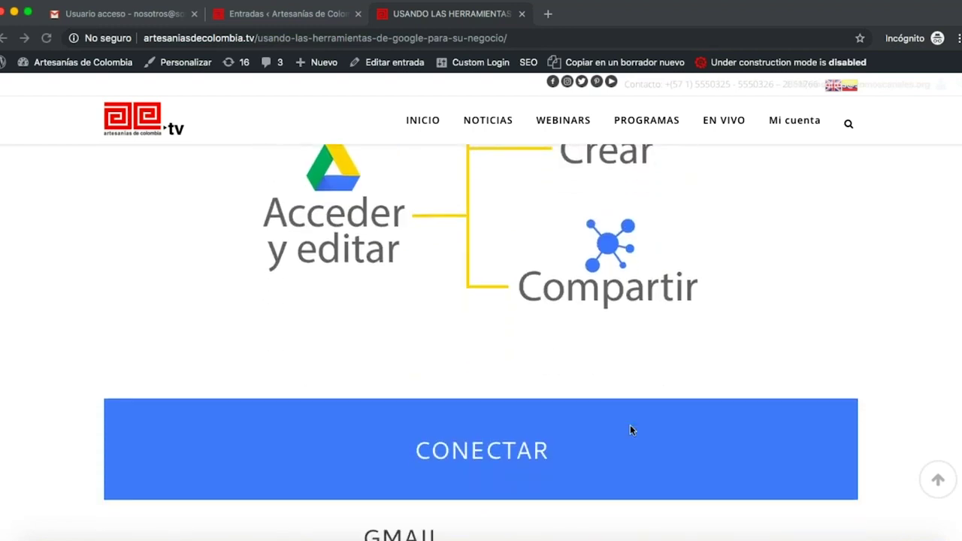
{"action": "scroll", "coordinate": [627, 424], "scroll_direction": "down", "scroll_amount": 3}
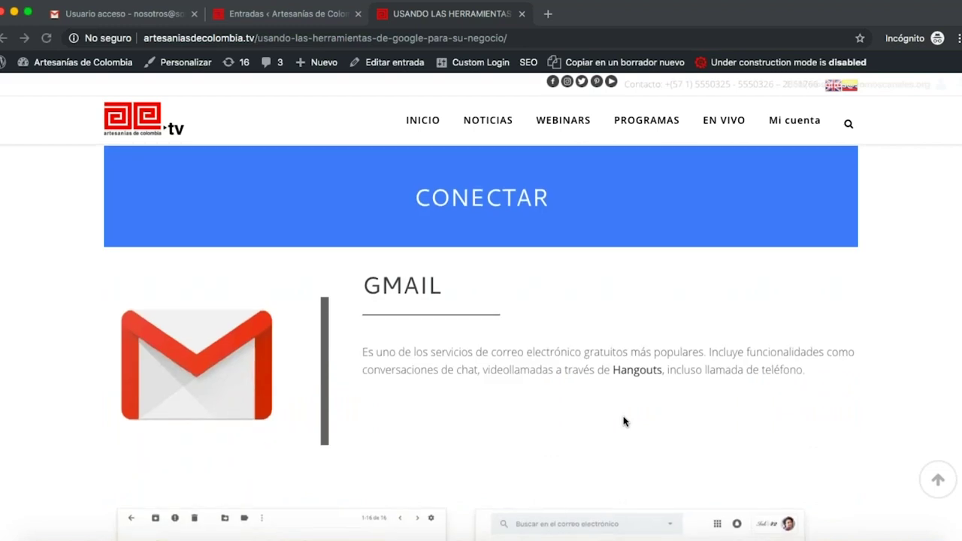
{"action": "scroll", "coordinate": [623, 420], "scroll_direction": "down", "scroll_amount": 3}
{"action": "scroll", "coordinate": [623, 421], "scroll_direction": "down", "scroll_amount": 1}
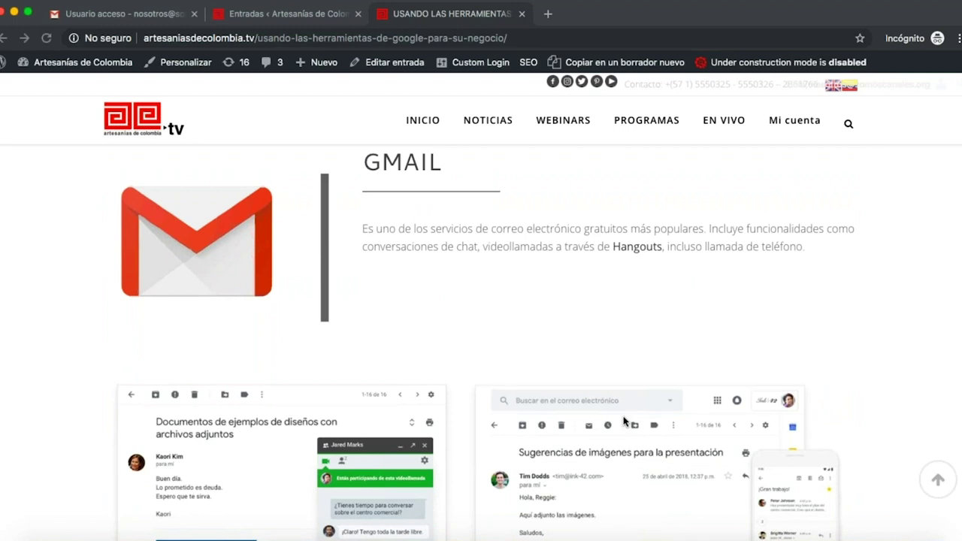
{"action": "scroll", "coordinate": [623, 421], "scroll_direction": "down", "scroll_amount": 2}
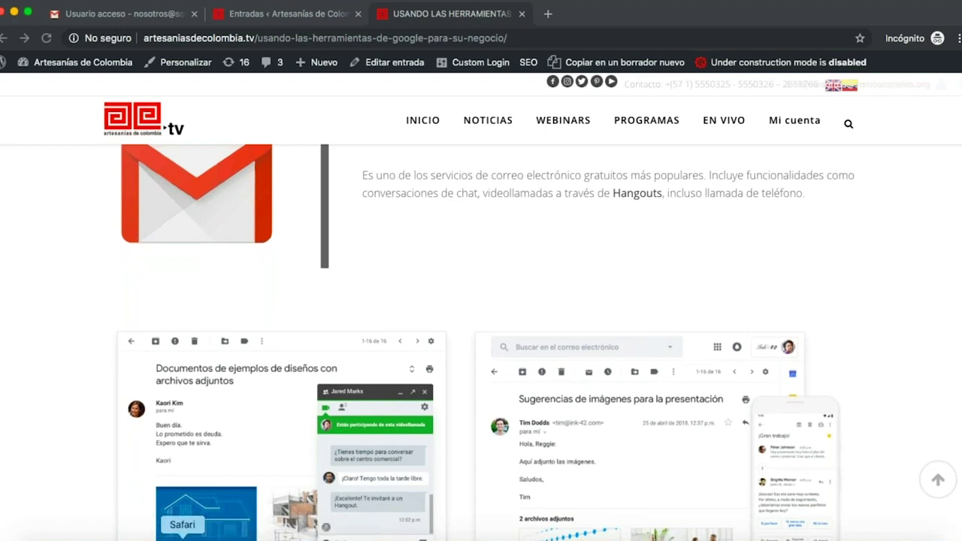
{"action": "right_click", "coordinate": [182, 537]}
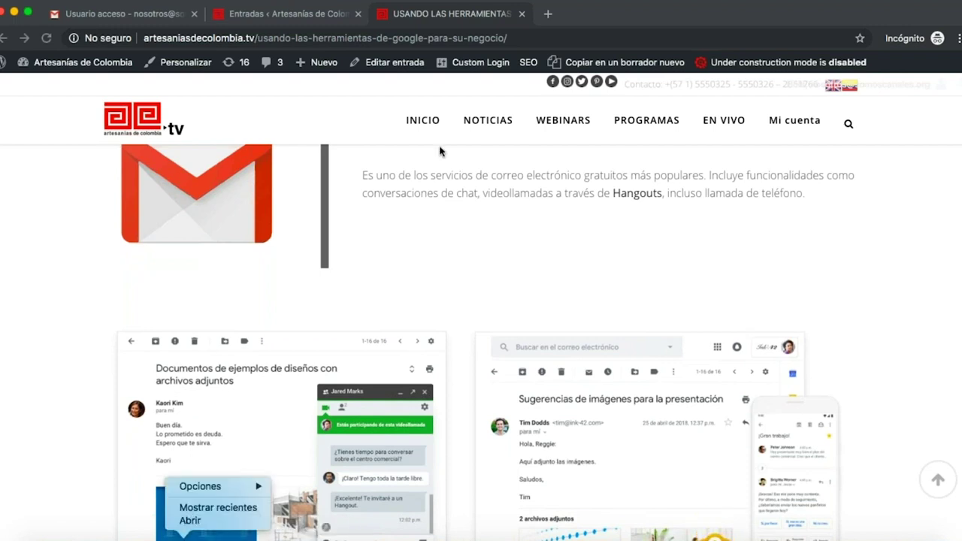
Load gmail.com in a new private tab and choose to add another account
{"action": "left_click", "coordinate": [547, 15]}
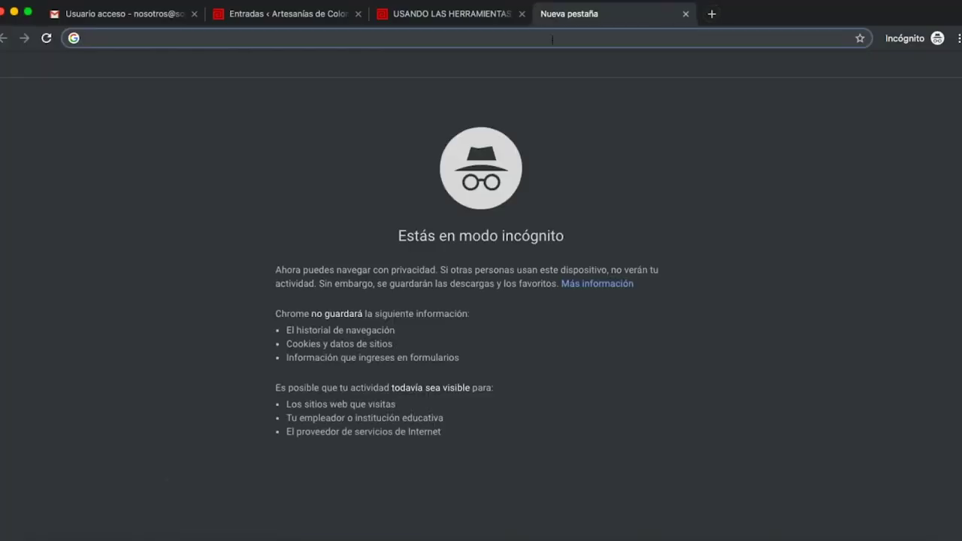
{"action": "type", "text": "gmail.com"}
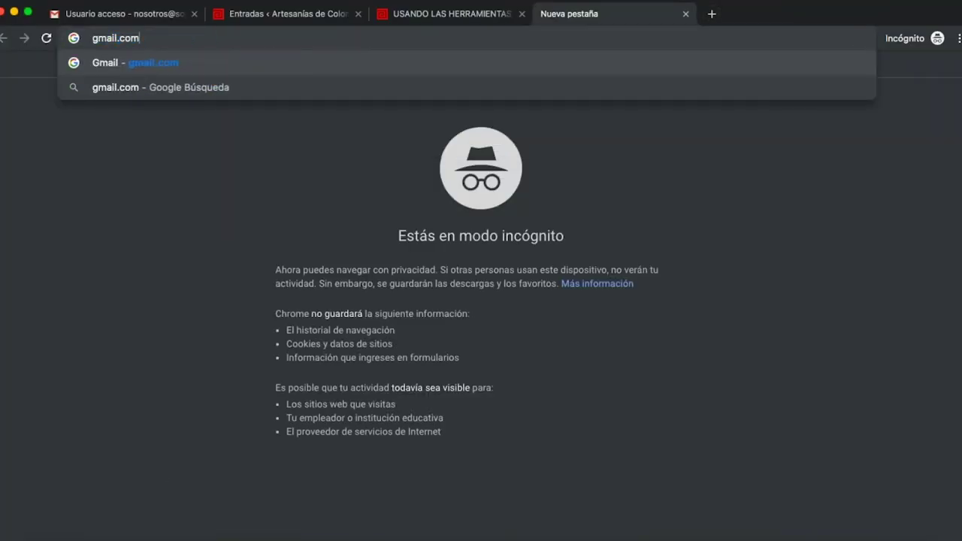
{"action": "key", "text": "Return"}
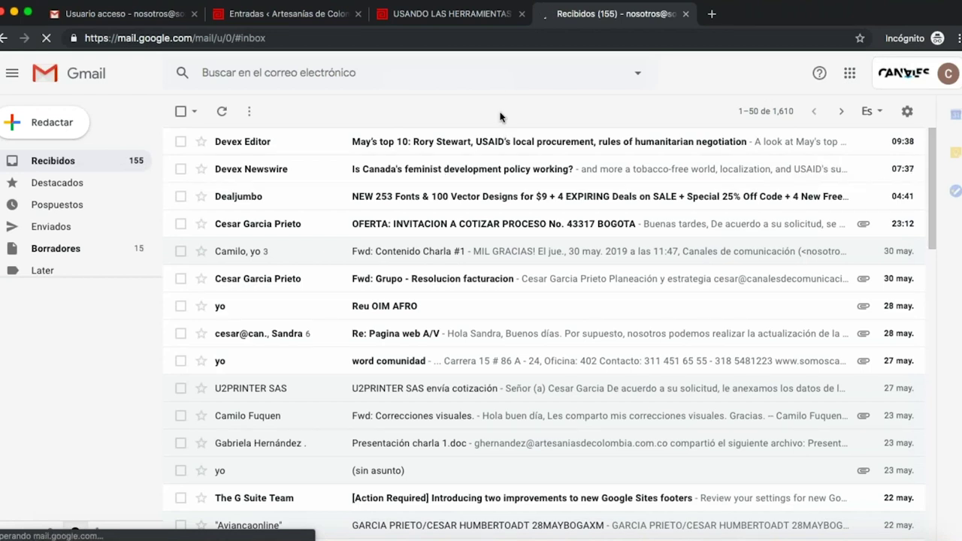
{"action": "left_click", "coordinate": [927, 79]}
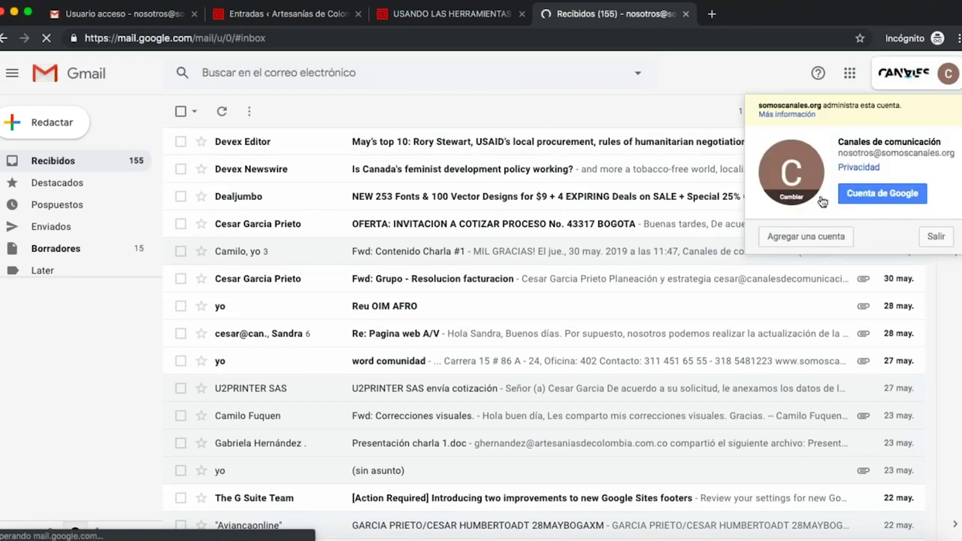
{"action": "left_click", "coordinate": [823, 237]}
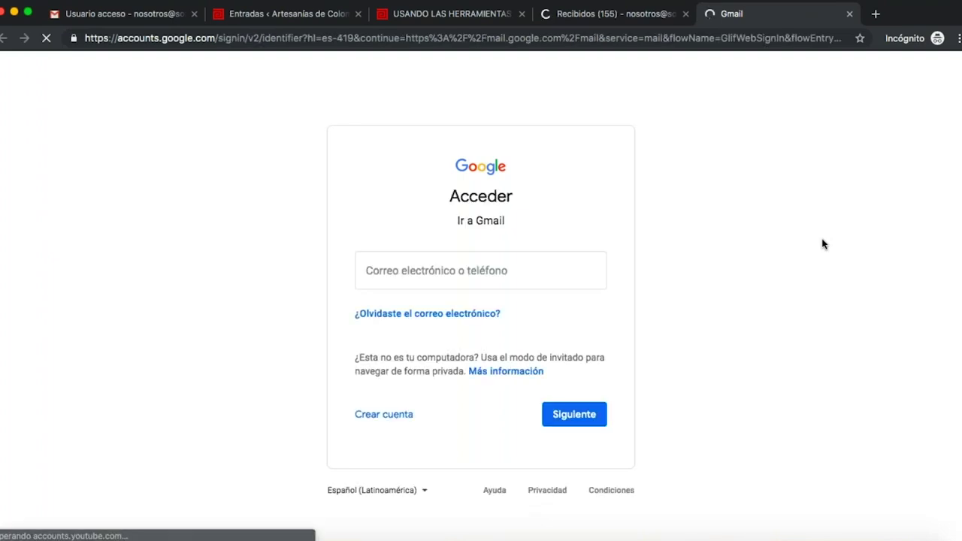
Choose Crear cuenta with the 'Para administrar mi negocio' account type
{"action": "left_click", "coordinate": [403, 418]}
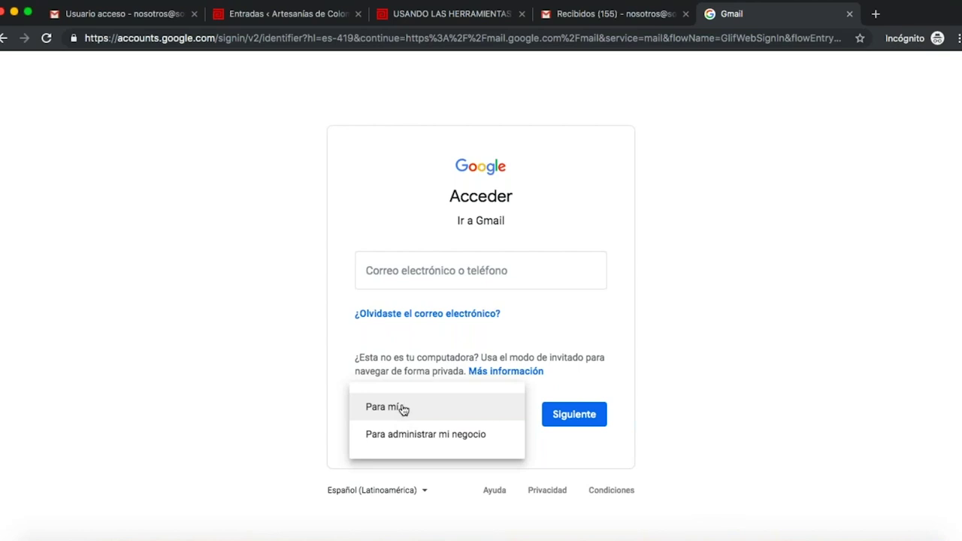
{"action": "left_click", "coordinate": [419, 284]}
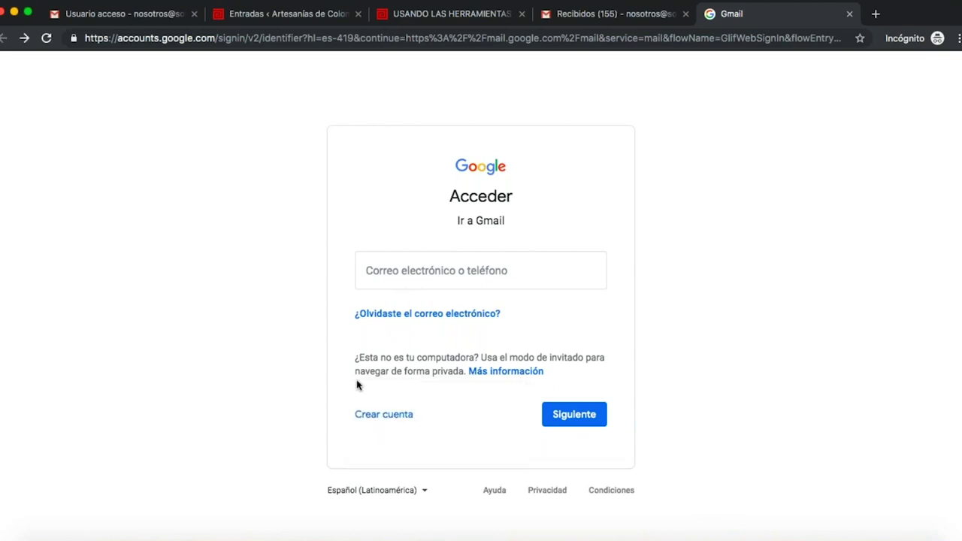
{"action": "left_click", "coordinate": [385, 418]}
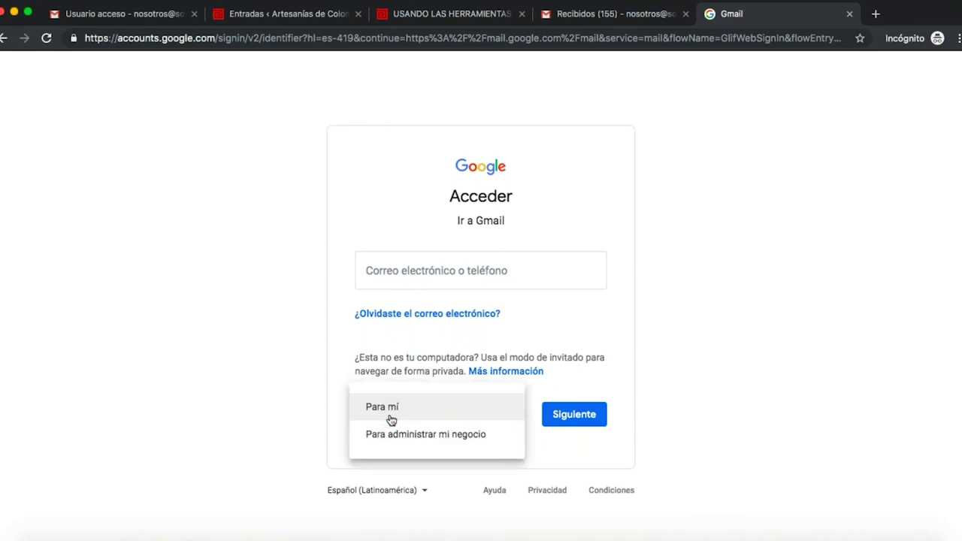
{"action": "left_click", "coordinate": [407, 440]}
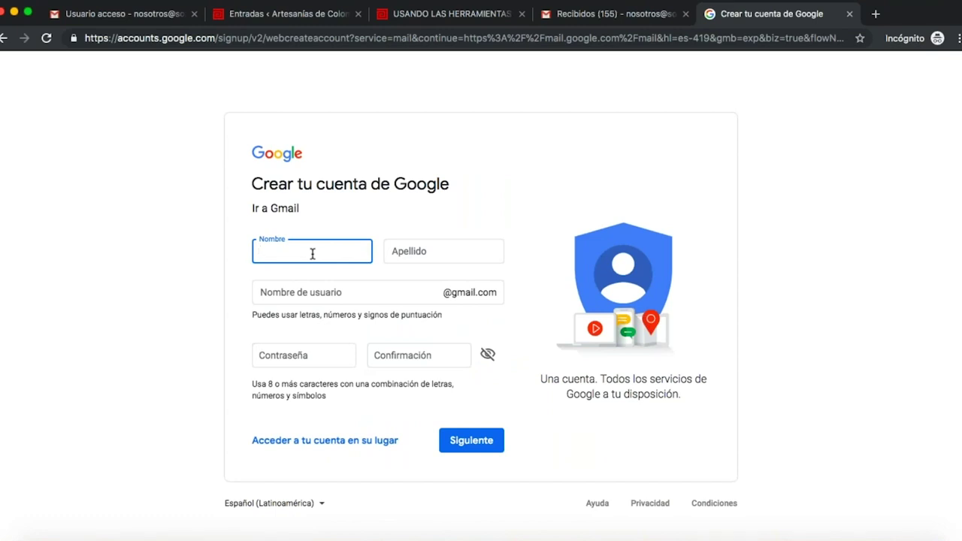
{"action": "type", "text": "Artesano"}
{"action": "key", "text": "Tab"}
{"action": "type", "text": "Digital"}
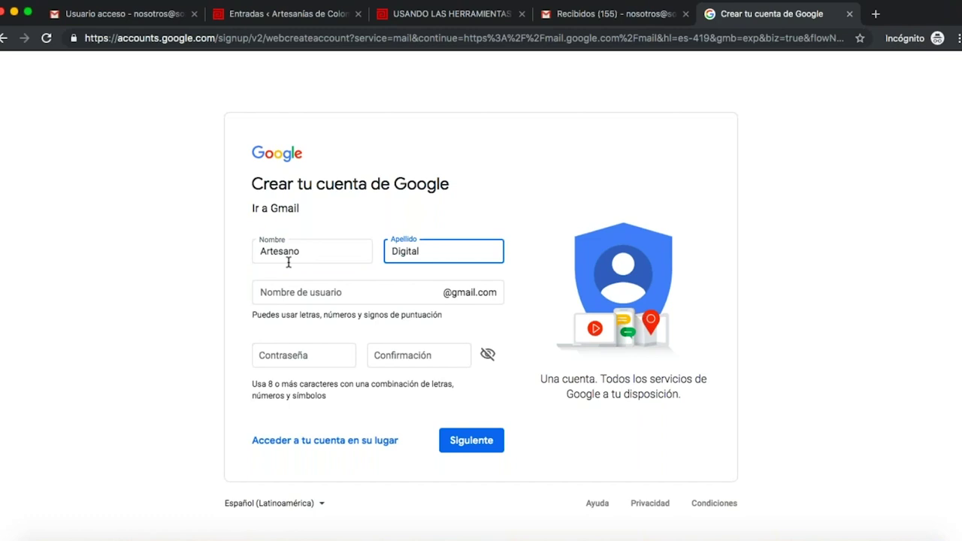
{"action": "left_click", "coordinate": [283, 293]}
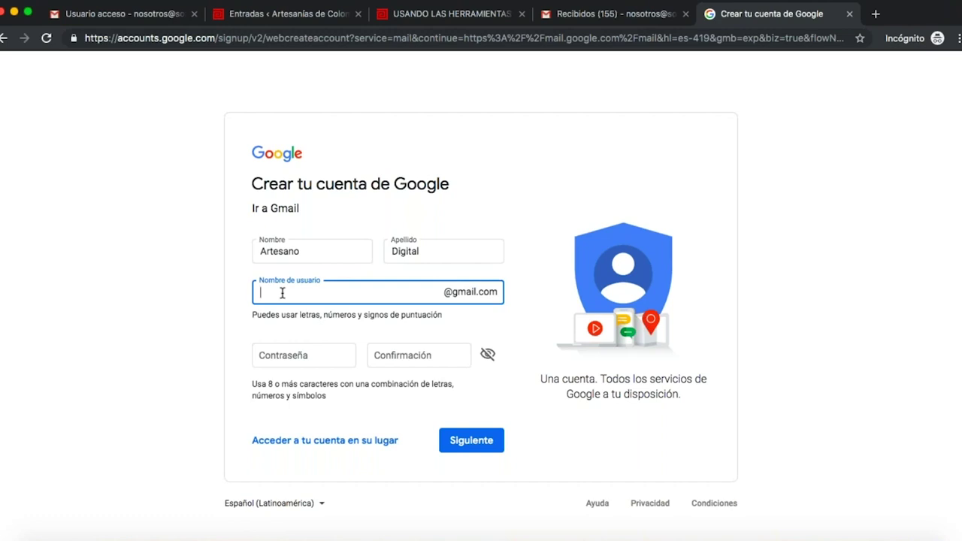
Enter the account password and type its confirmation
{"action": "left_click", "coordinate": [302, 352]}
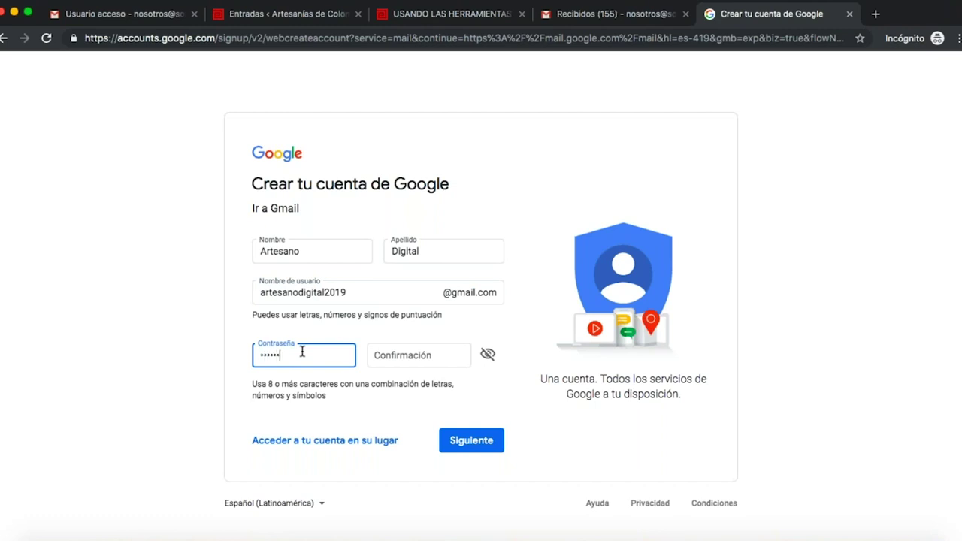
{"action": "left_click", "coordinate": [396, 354]}
{"action": "type", "text": "••••••••••"}
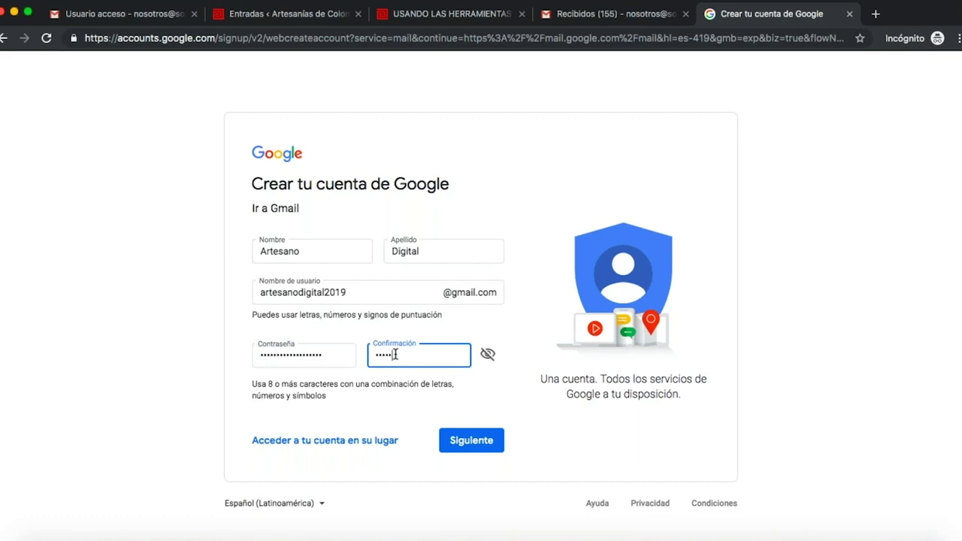
{"action": "type", "text": "•••••••••"}
Submit the form, then replace the rejected weak password with a stronger one and confirm it
{"action": "left_click", "coordinate": [468, 444]}
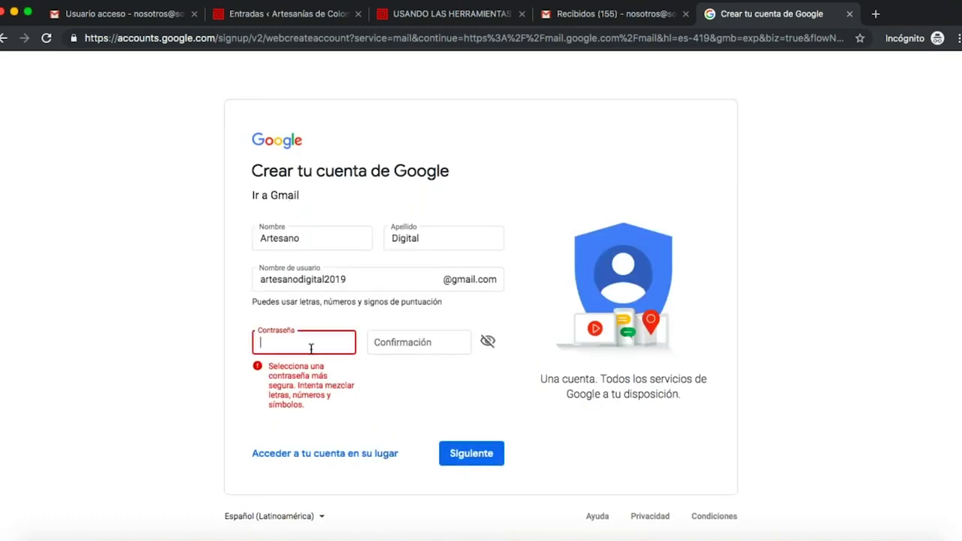
{"action": "type", "text": "•••••••••••••••••••"}
{"action": "key", "text": "Tab"}
{"action": "type", "text": "•••••••••••"}
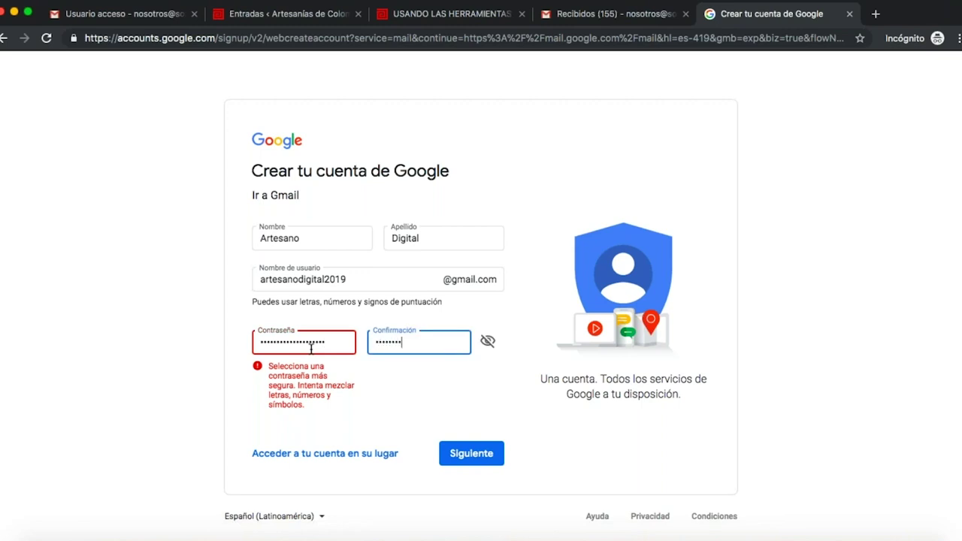
{"action": "type", "text": "•••••••"}
{"action": "key", "text": "Return"}
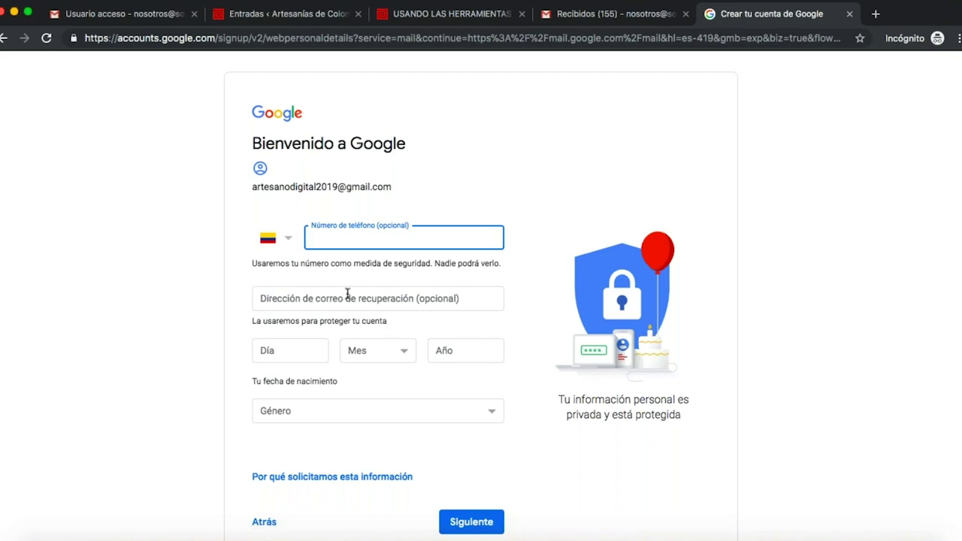
Enter birth date 31 Mayo 1999 and gender Hombre, then continue
{"action": "left_click", "coordinate": [293, 360]}
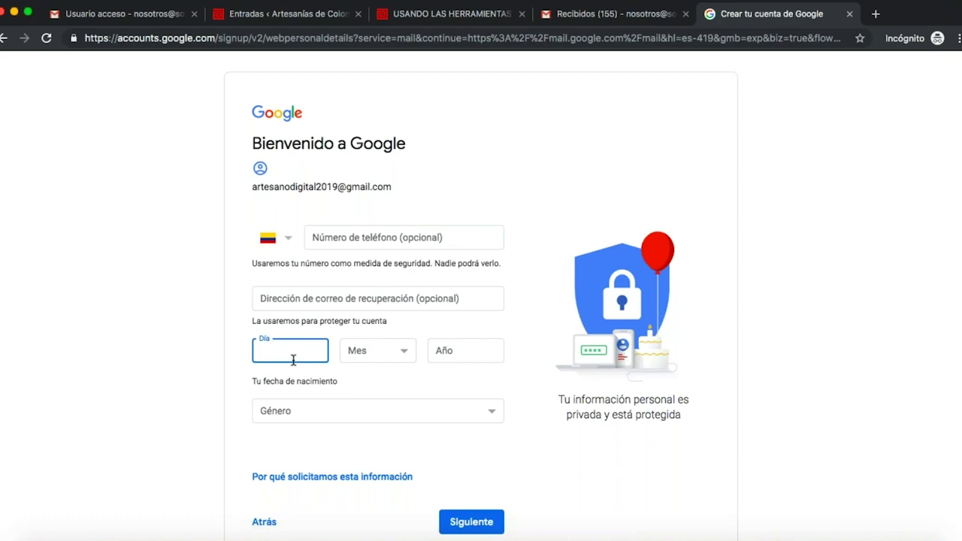
{"action": "type", "text": "31"}
{"action": "left_click", "coordinate": [374, 354]}
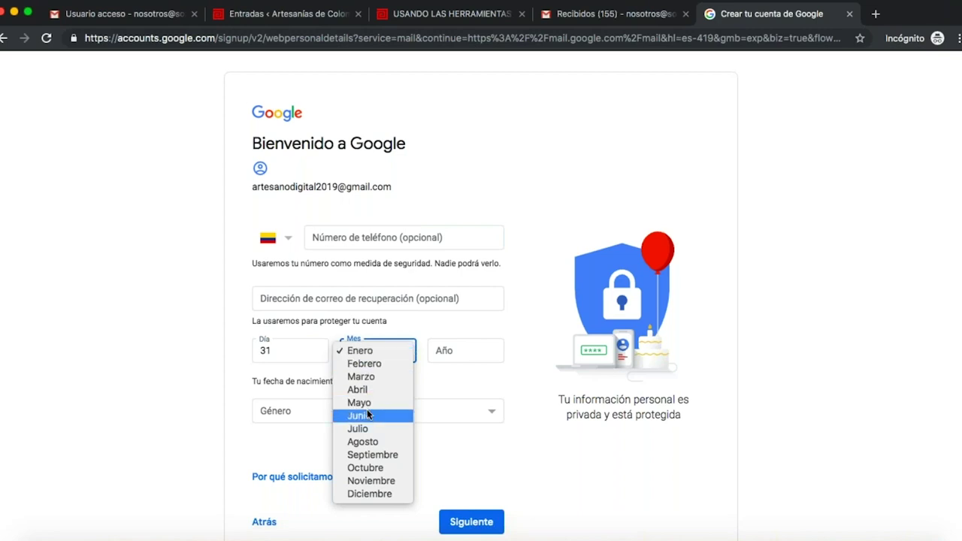
{"action": "key", "text": "Escape"}
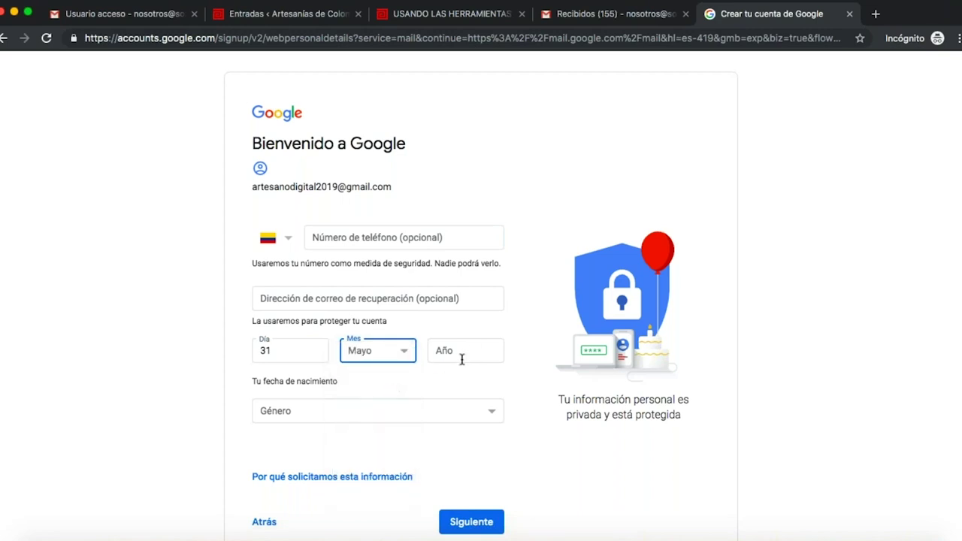
{"action": "left_click", "coordinate": [462, 360]}
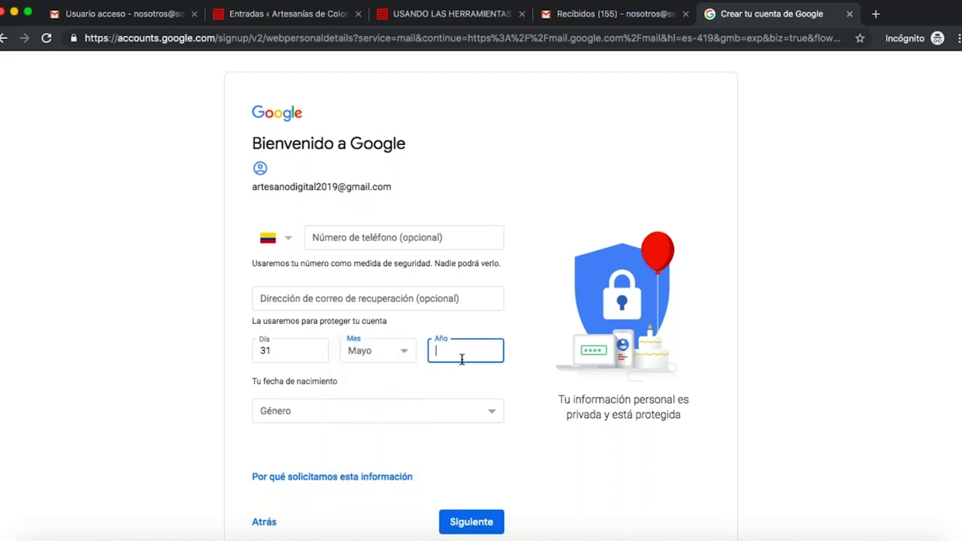
{"action": "type", "text": "1999"}
{"action": "left_click", "coordinate": [435, 411]}
{"action": "left_click", "coordinate": [439, 425]}
{"action": "left_click", "coordinate": [451, 517]}
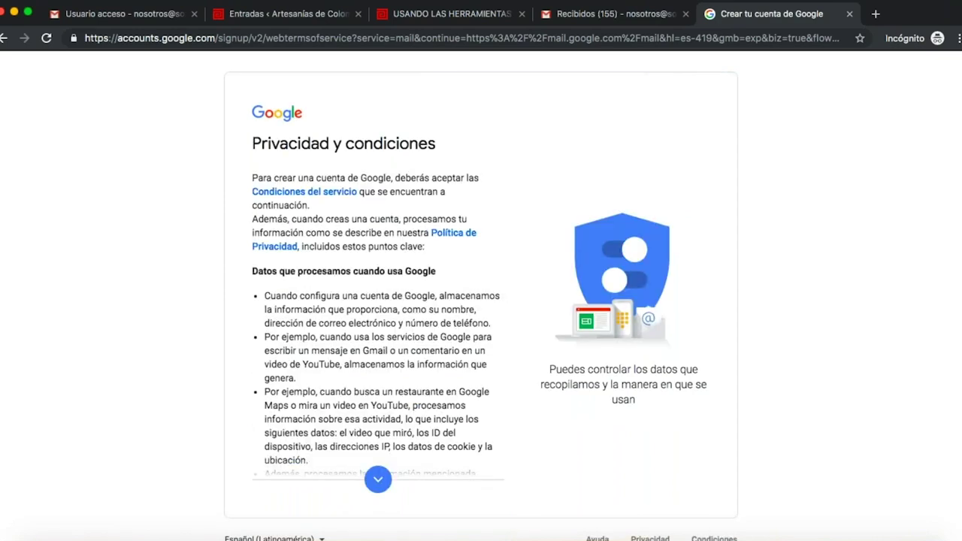
Read through the Privacidad y condiciones terms and accept them with Acepto
{"action": "scroll", "coordinate": [481, 300], "scroll_direction": "down", "scroll_amount": 1}
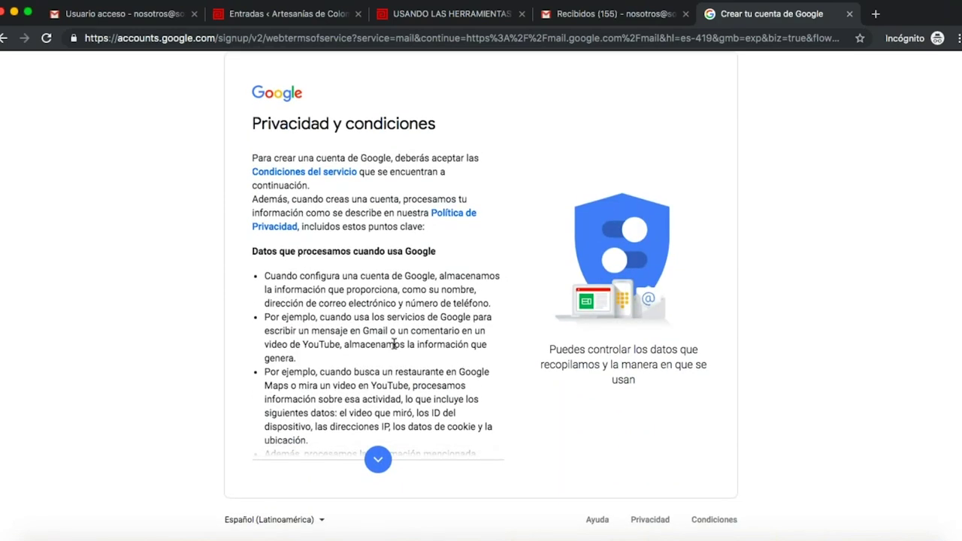
{"action": "scroll", "coordinate": [394, 344], "scroll_direction": "down", "scroll_amount": 10}
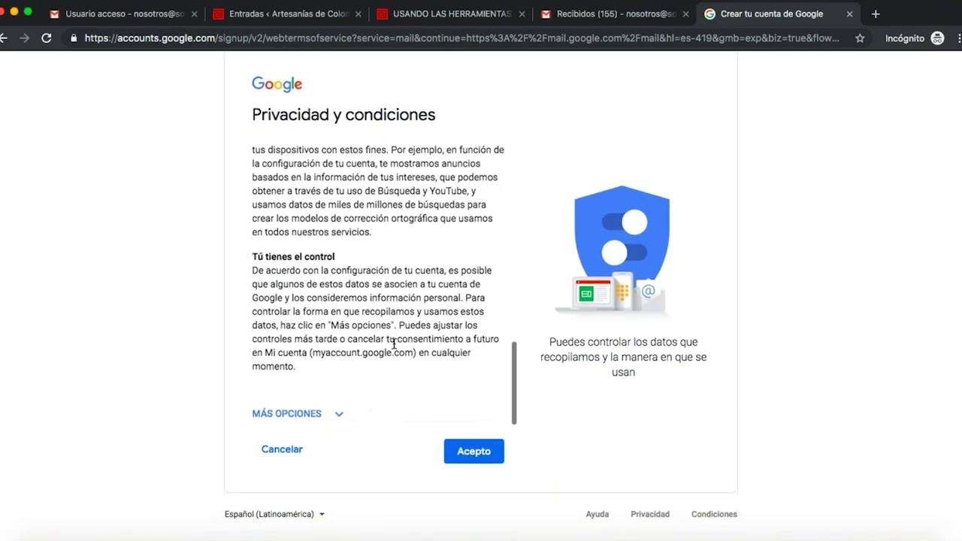
{"action": "left_click", "coordinate": [474, 451]}
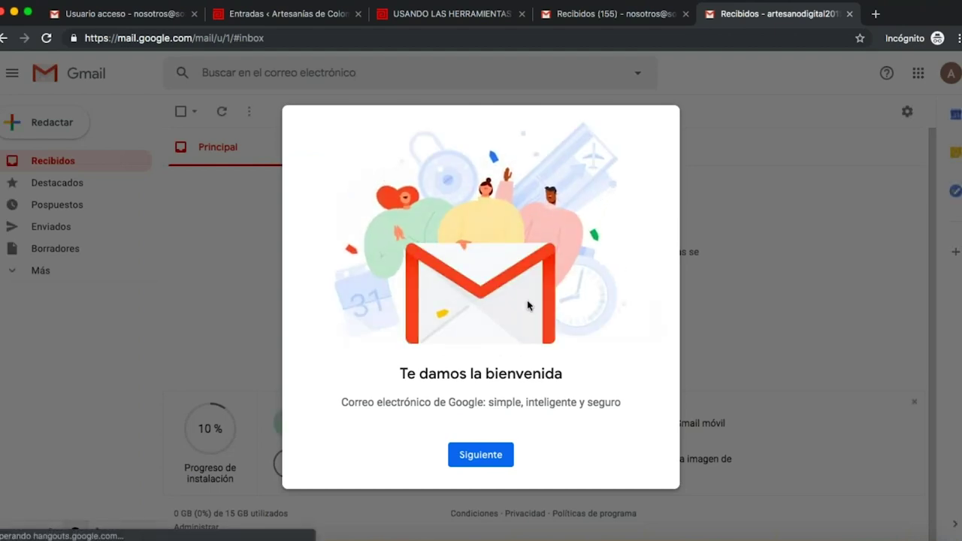
Compare the Normal and Compacta layouts, then confirm the Predeterminada inbox view
{"action": "left_click", "coordinate": [481, 459]}
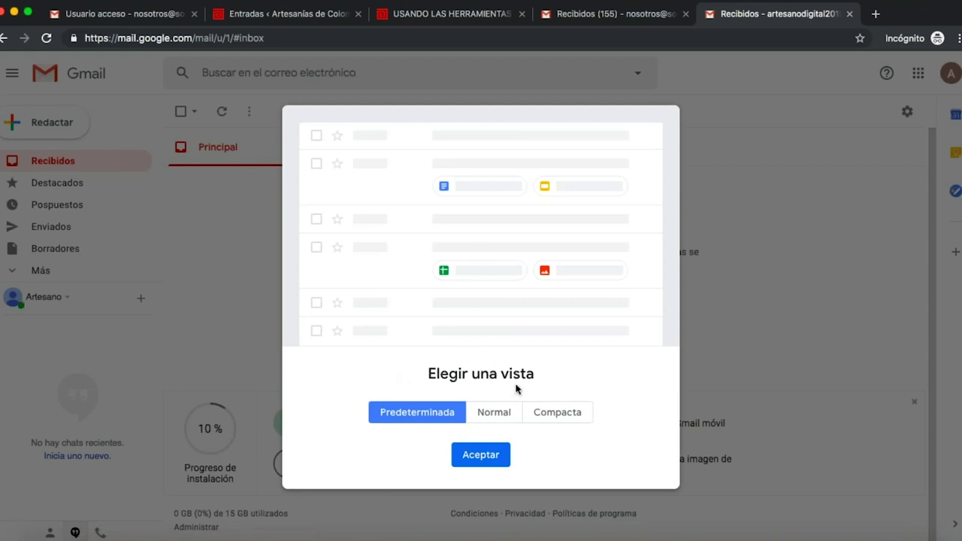
{"action": "left_click", "coordinate": [490, 412]}
{"action": "left_click", "coordinate": [428, 415]}
{"action": "left_click", "coordinate": [494, 415]}
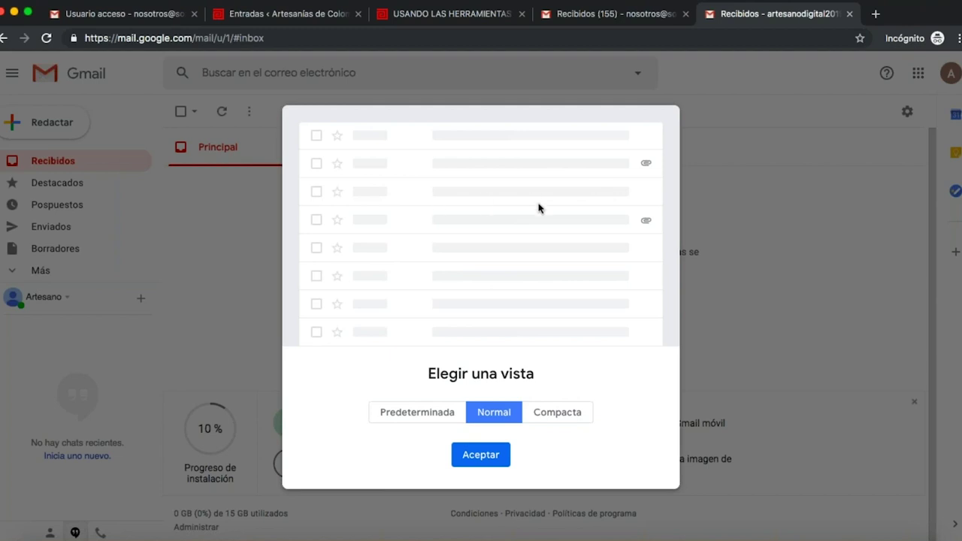
{"action": "left_click", "coordinate": [567, 414]}
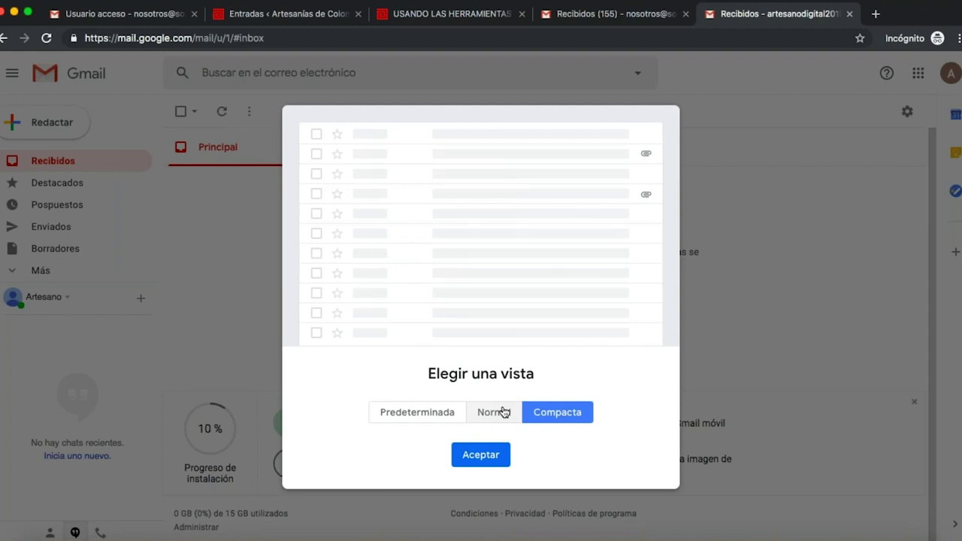
{"action": "left_click", "coordinate": [440, 422]}
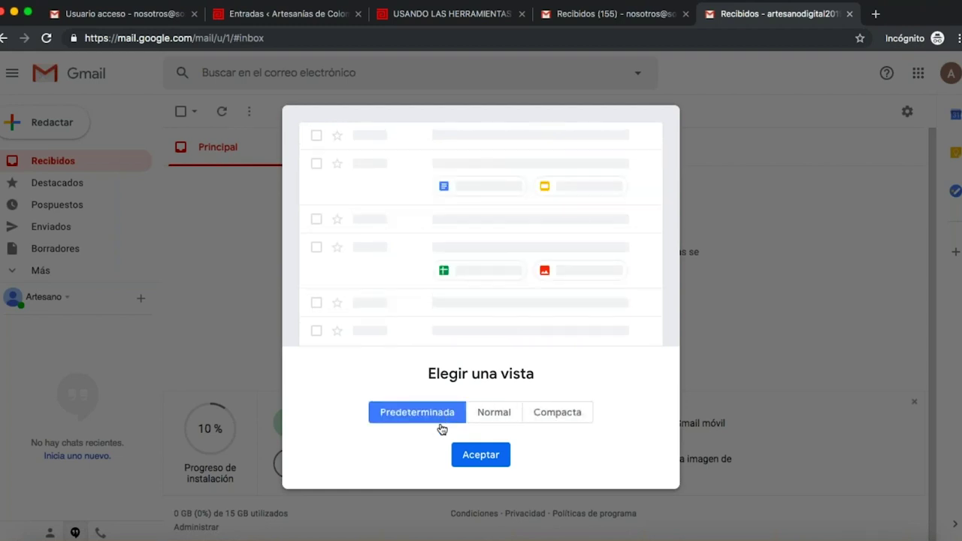
{"action": "left_click", "coordinate": [475, 461]}
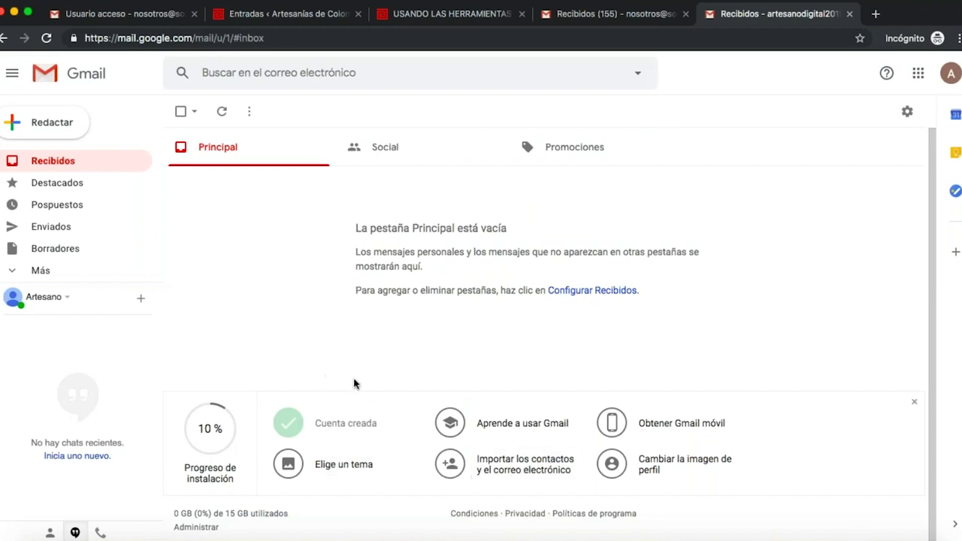
Browse the Más imágenes backgrounds in the theme picker
{"action": "left_click", "coordinate": [352, 471]}
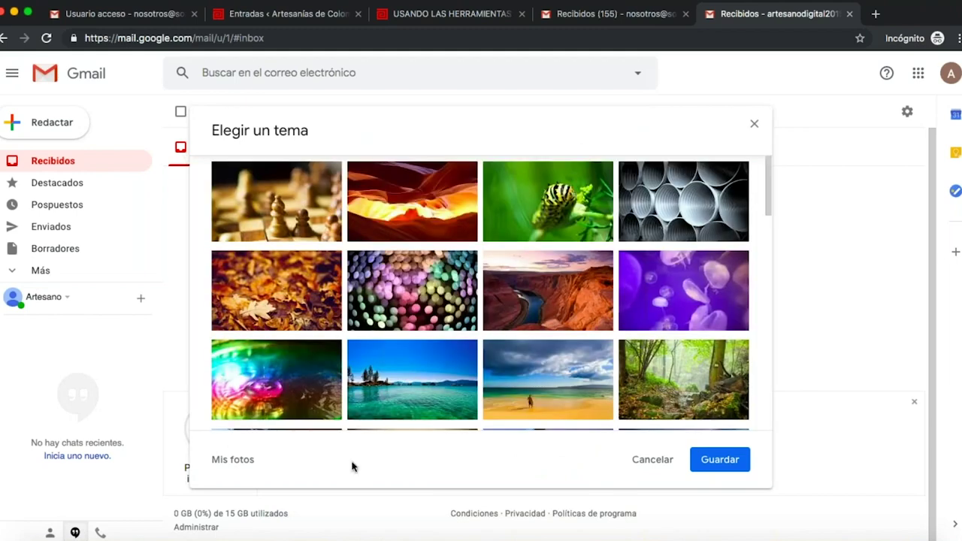
{"action": "scroll", "coordinate": [461, 328], "scroll_direction": "down", "scroll_amount": 5}
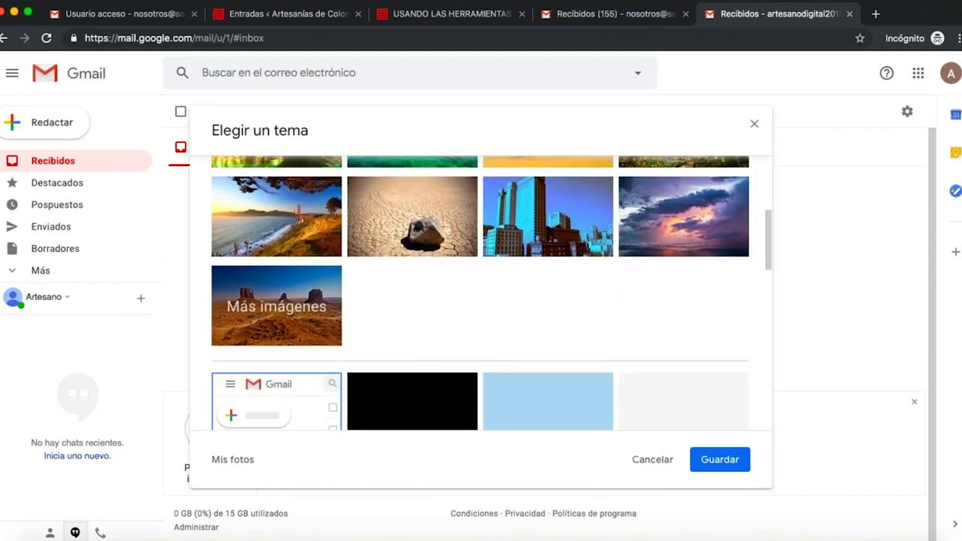
{"action": "left_click", "coordinate": [339, 309]}
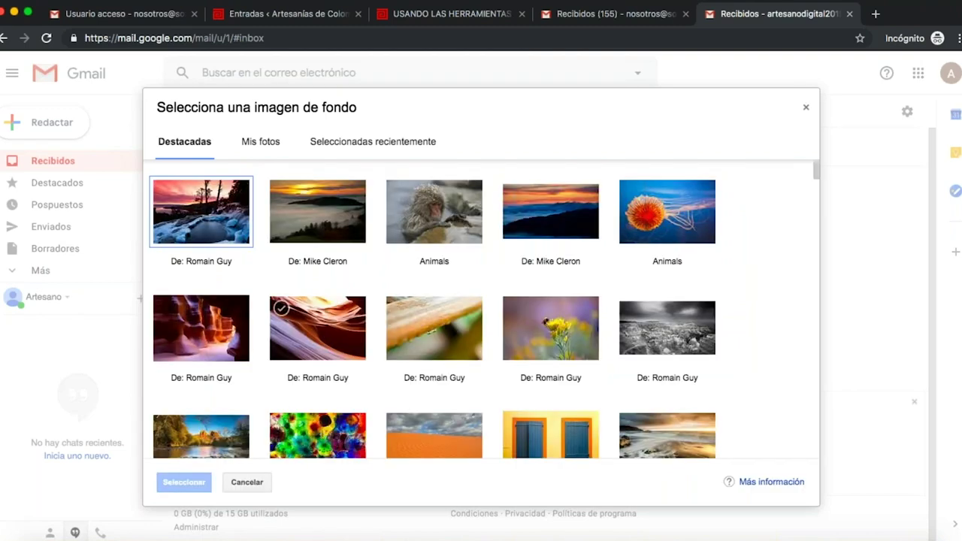
{"action": "scroll", "coordinate": [315, 301], "scroll_direction": "down", "scroll_amount": 2}
{"action": "scroll", "coordinate": [305, 312], "scroll_direction": "down", "scroll_amount": 3}
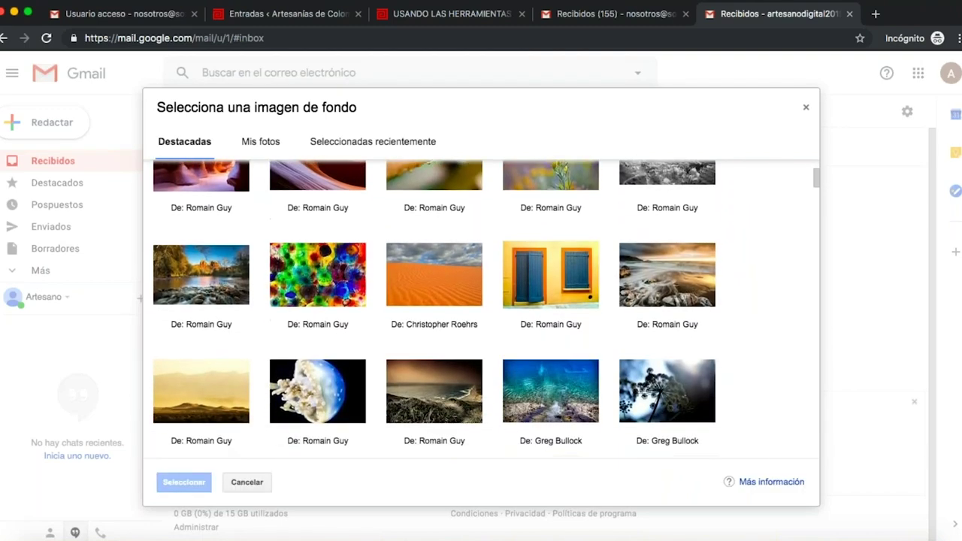
{"action": "scroll", "coordinate": [304, 312], "scroll_direction": "up", "scroll_amount": 2}
{"action": "scroll", "coordinate": [304, 312], "scroll_direction": "down", "scroll_amount": 3}
{"action": "scroll", "coordinate": [304, 312], "scroll_direction": "up", "scroll_amount": 1}
{"action": "scroll", "coordinate": [304, 312], "scroll_direction": "down", "scroll_amount": 6}
{"action": "scroll", "coordinate": [305, 312], "scroll_direction": "up", "scroll_amount": 4}
{"action": "scroll", "coordinate": [305, 312], "scroll_direction": "down", "scroll_amount": 5}
Select the sunny street photo with yellow and white houses and save the theme
{"action": "left_click", "coordinate": [316, 450]}
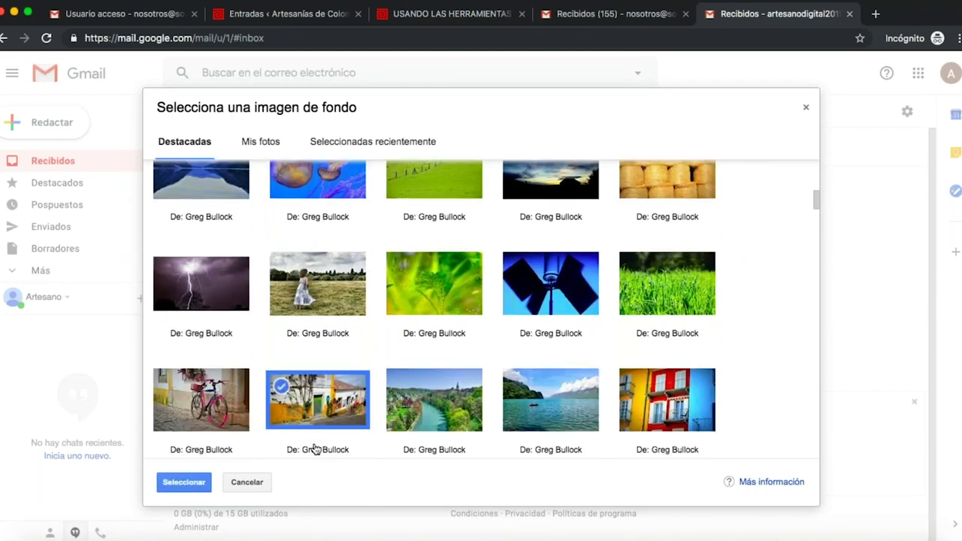
{"action": "left_click", "coordinate": [178, 483]}
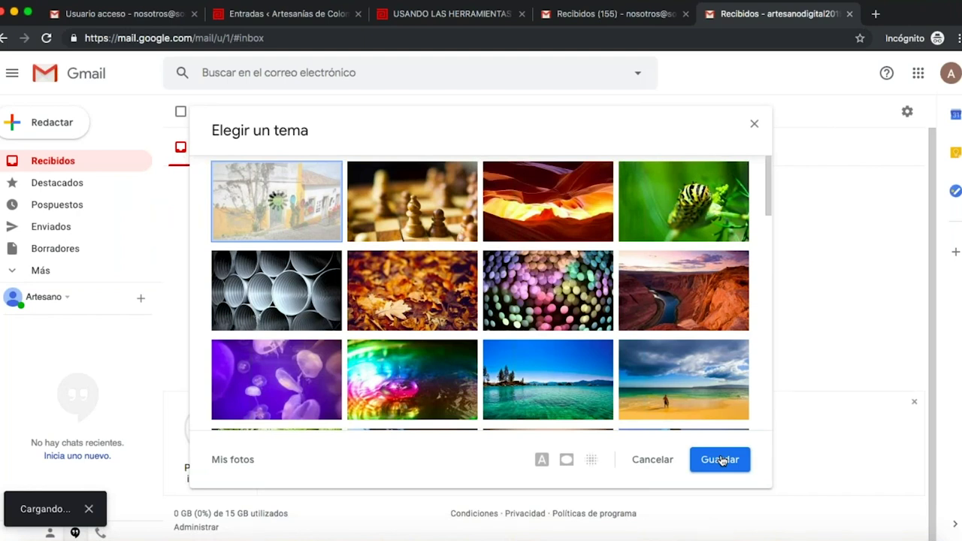
{"action": "left_click", "coordinate": [720, 460]}
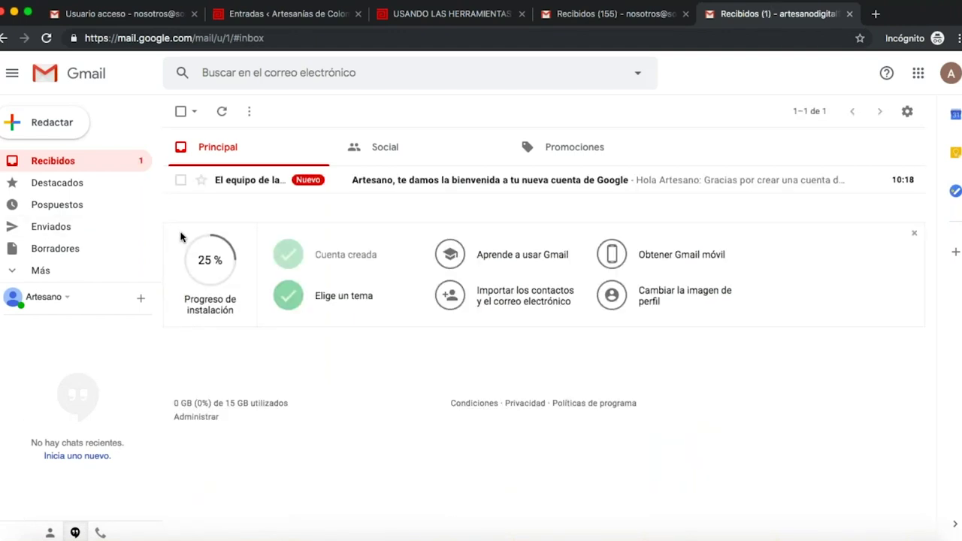
Draft a new email to the account's own address with subject Saludo and body Buenos dias
{"action": "left_click", "coordinate": [72, 130]}
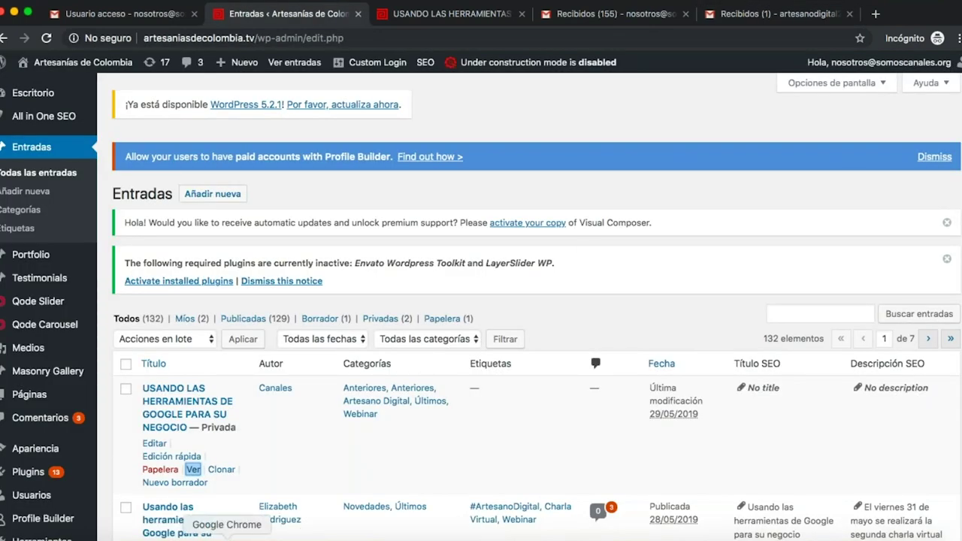
{"action": "left_click", "coordinate": [780, 15]}
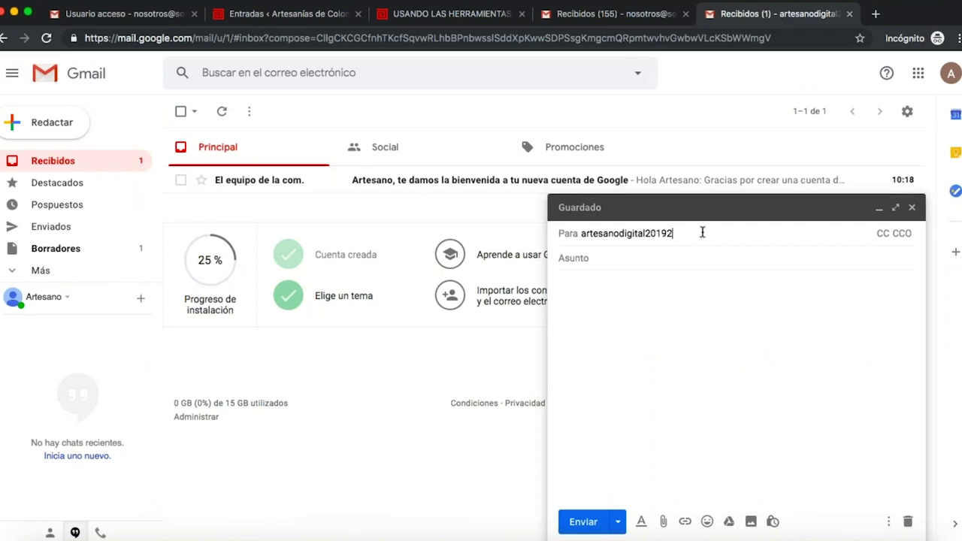
{"action": "left_click", "coordinate": [624, 260]}
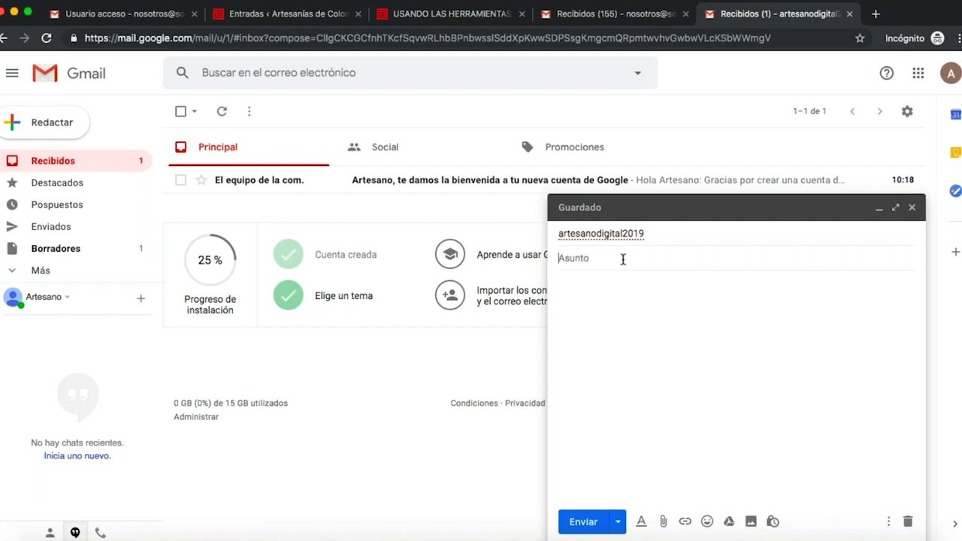
{"action": "type", "text": "Saludo"}
{"action": "key", "text": "Tab"}
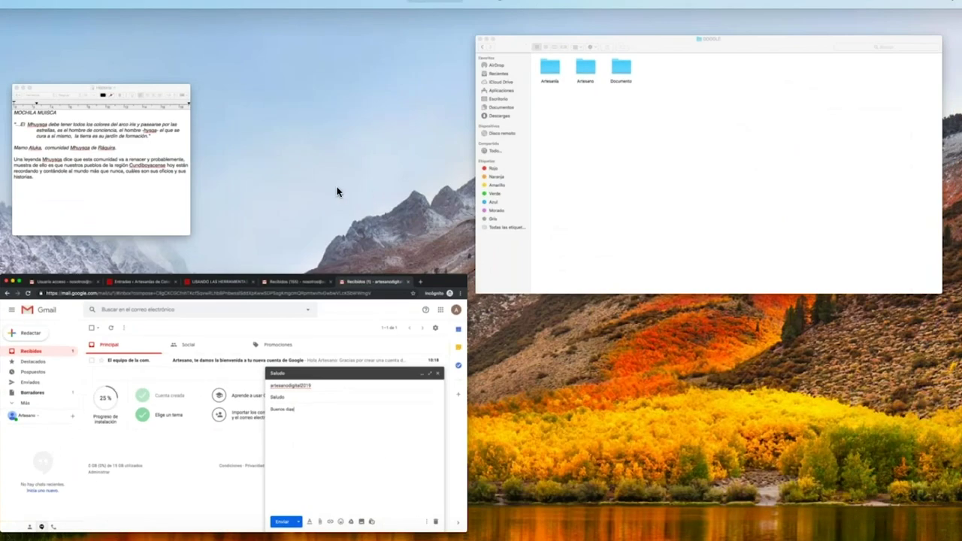
Drag ADC DICIEMBRE 20160306.jpg from Finder's Artesanía folder into the Gmail message body
{"action": "left_click", "coordinate": [545, 210]}
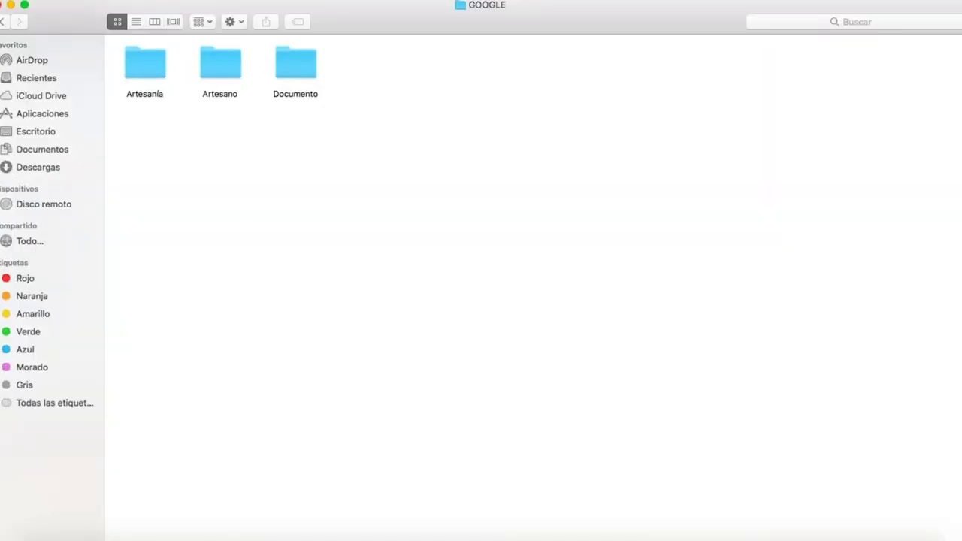
{"action": "left_click", "coordinate": [23, 6]}
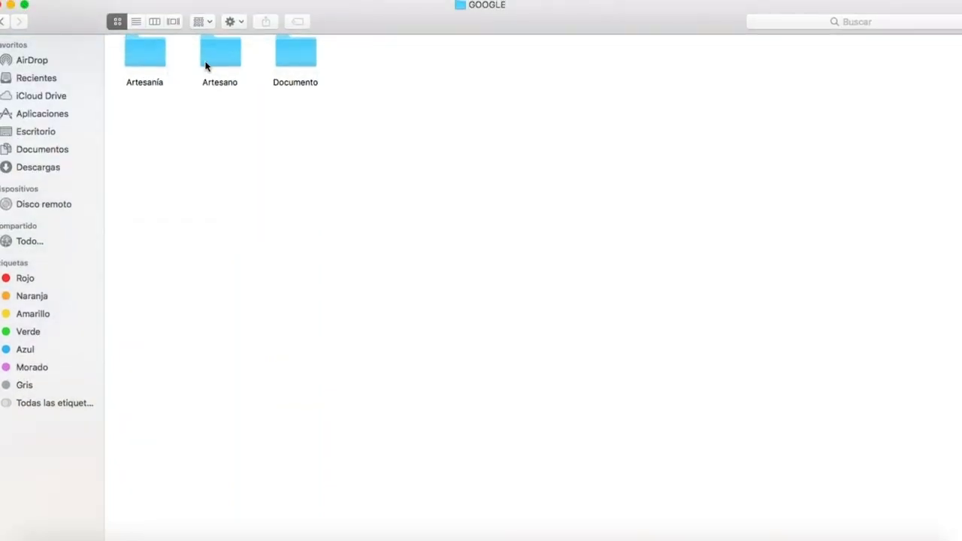
{"action": "left_click_drag", "start_coordinate": [67, 19], "coordinate": [8, 77]}
{"action": "left_click", "coordinate": [164, 113]}
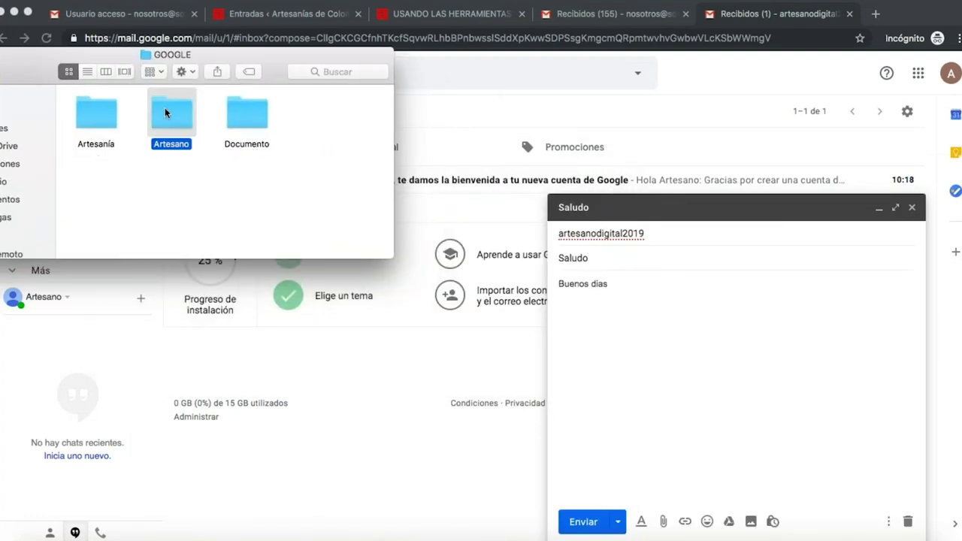
{"action": "double_click", "coordinate": [112, 114]}
{"action": "left_click_drag", "start_coordinate": [247, 113], "coordinate": [727, 367]}
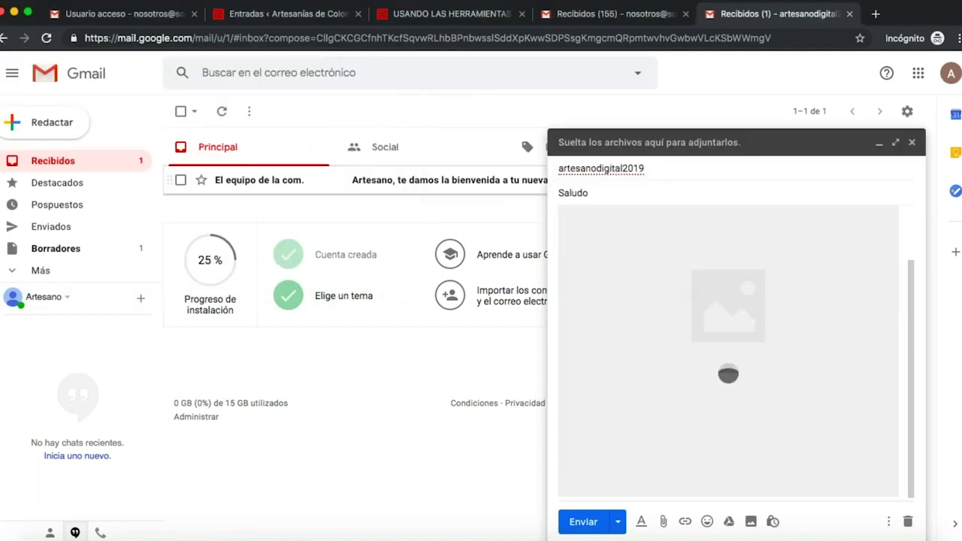
After the send is rejected, replace the unrecognised recipient with a valid hotmail address
{"action": "left_click", "coordinate": [580, 525]}
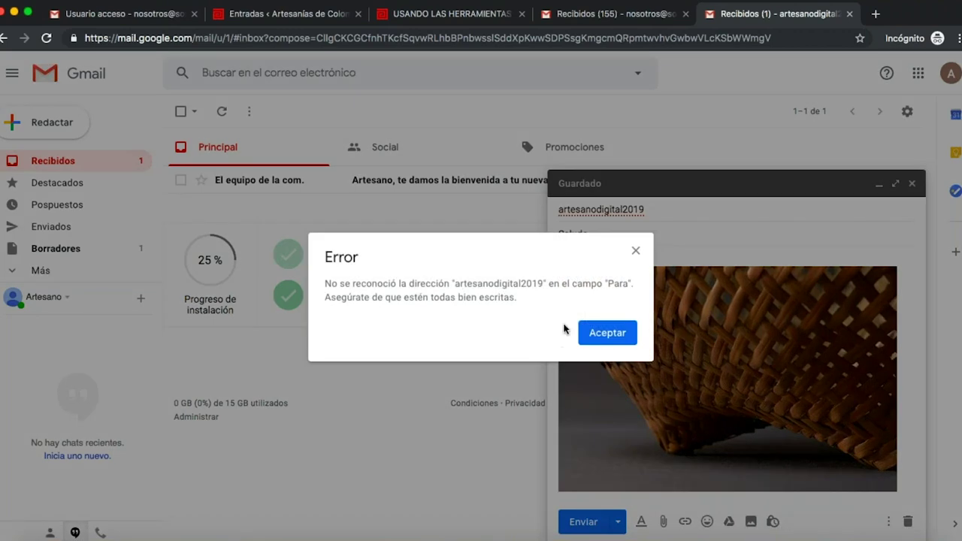
{"action": "left_click", "coordinate": [637, 253]}
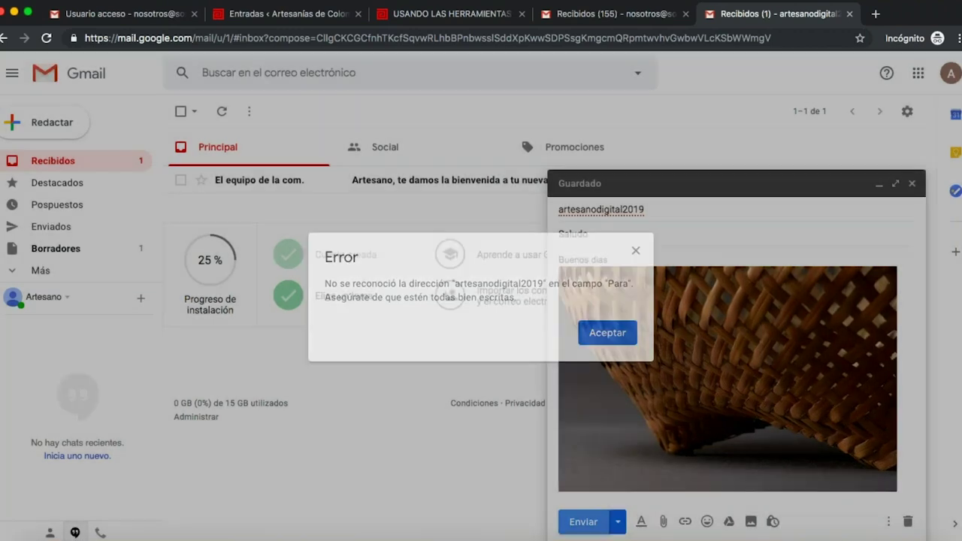
{"action": "key", "text": "BackSpace"}
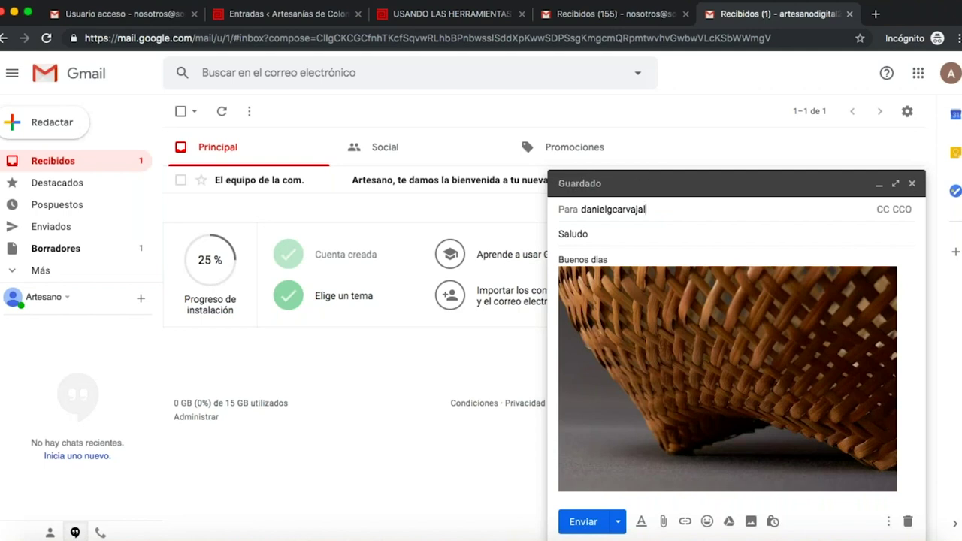
{"action": "type", "text": "@hotmaill.com"}
{"action": "key", "text": "Return"}
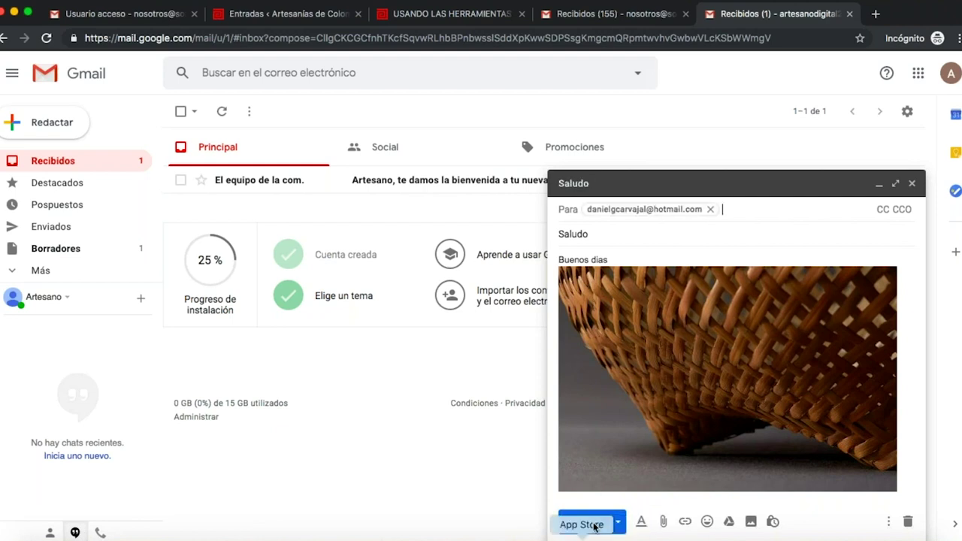
Send the 'Saludo' email with the basket photo, then open the Google welcome email in Recibidos
{"action": "left_click", "coordinate": [581, 522]}
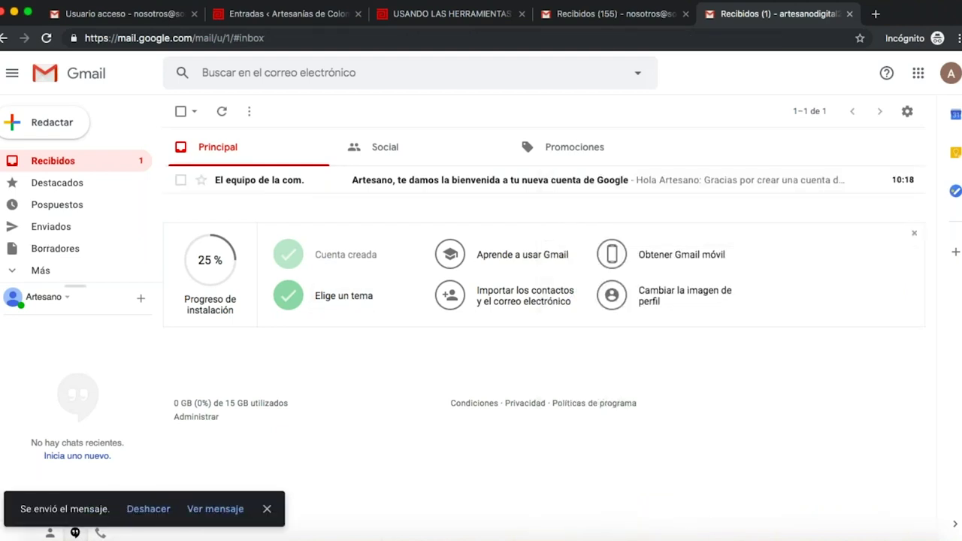
{"action": "left_click", "coordinate": [47, 229]}
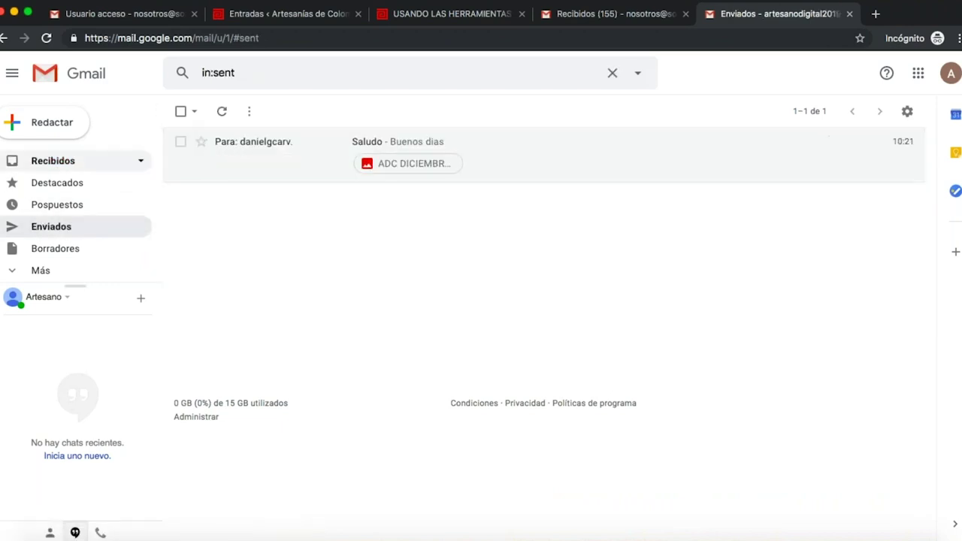
{"action": "left_click", "coordinate": [74, 167]}
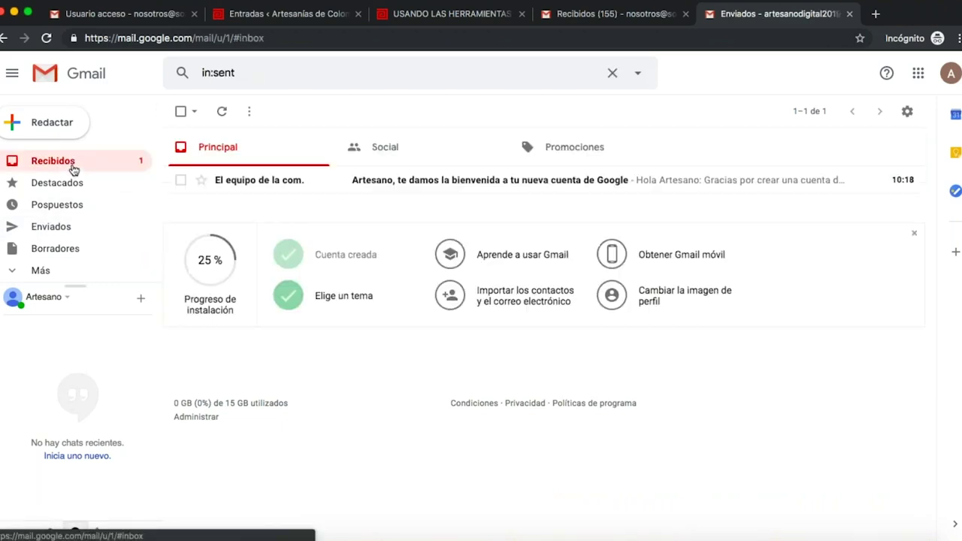
{"action": "left_click", "coordinate": [308, 188]}
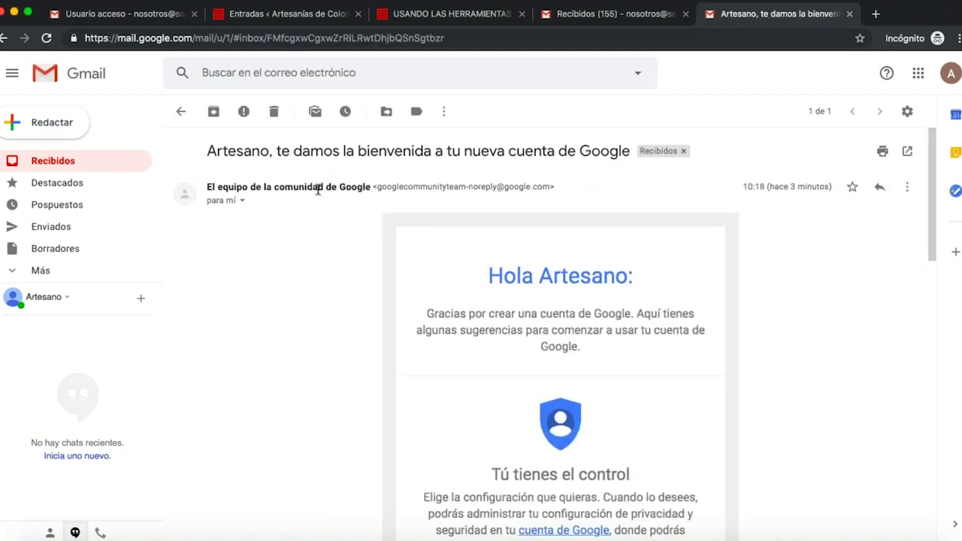
{"action": "scroll", "coordinate": [483, 316], "scroll_direction": "down", "scroll_amount": 5}
{"action": "scroll", "coordinate": [559, 316], "scroll_direction": "up", "scroll_amount": 5}
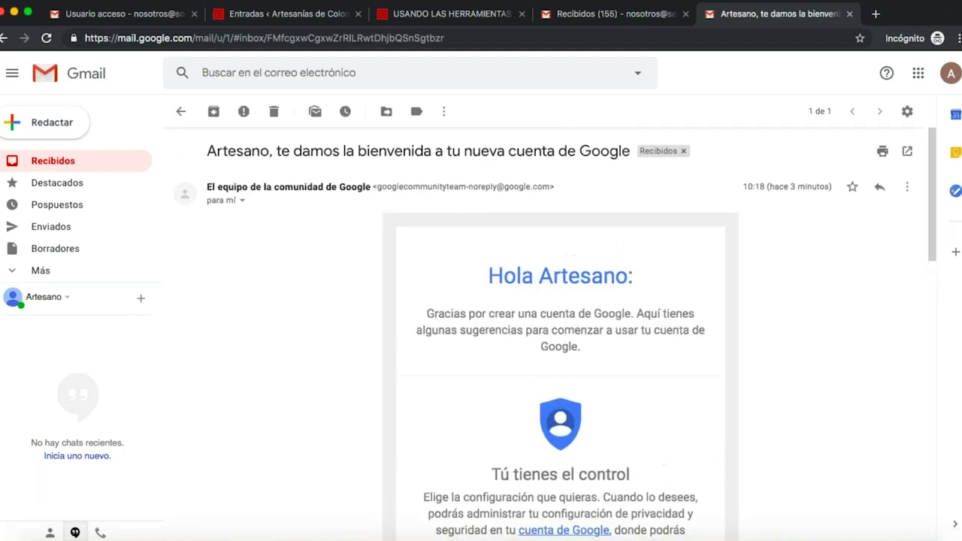
Invite the contact's e-mail address to Hangouts with the message 'hola' and close the confirmation
{"action": "left_click", "coordinate": [139, 302]}
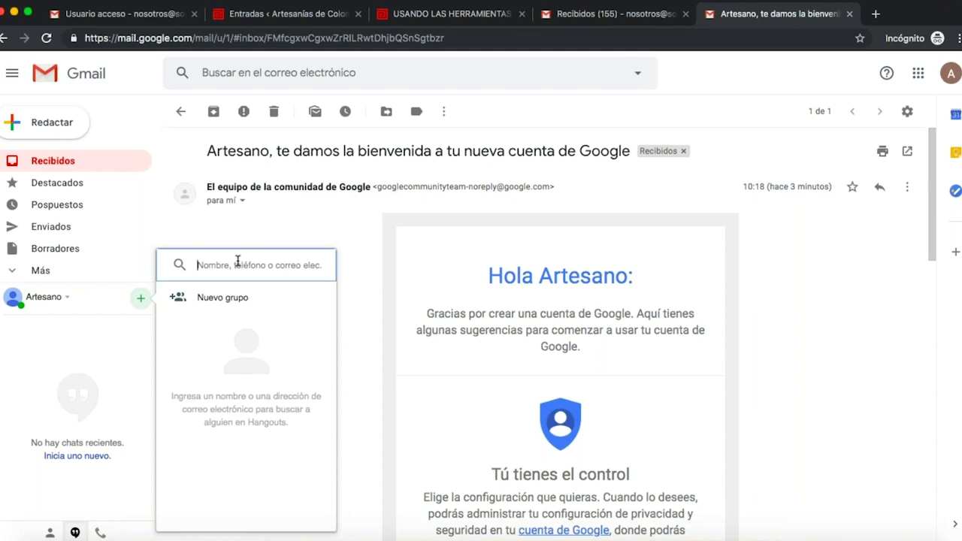
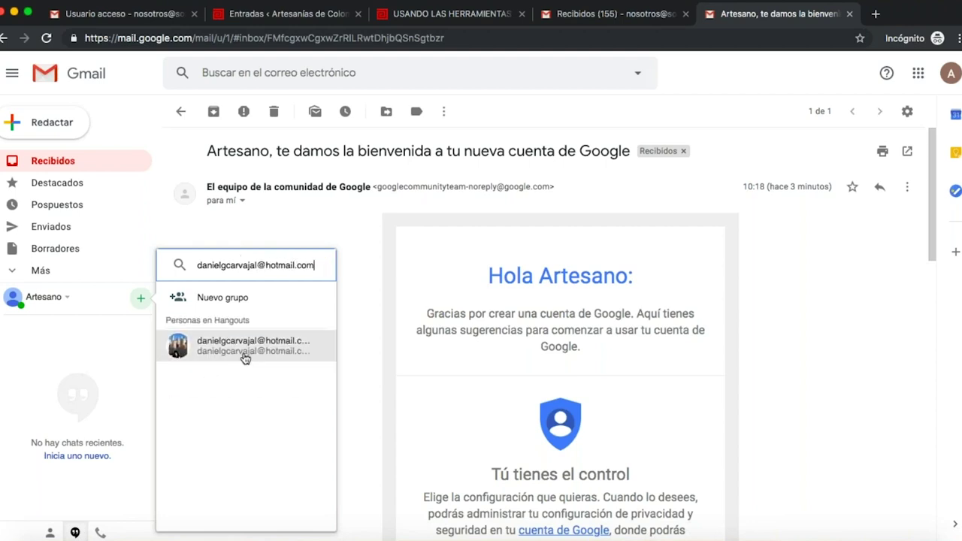
{"action": "left_click", "coordinate": [245, 358]}
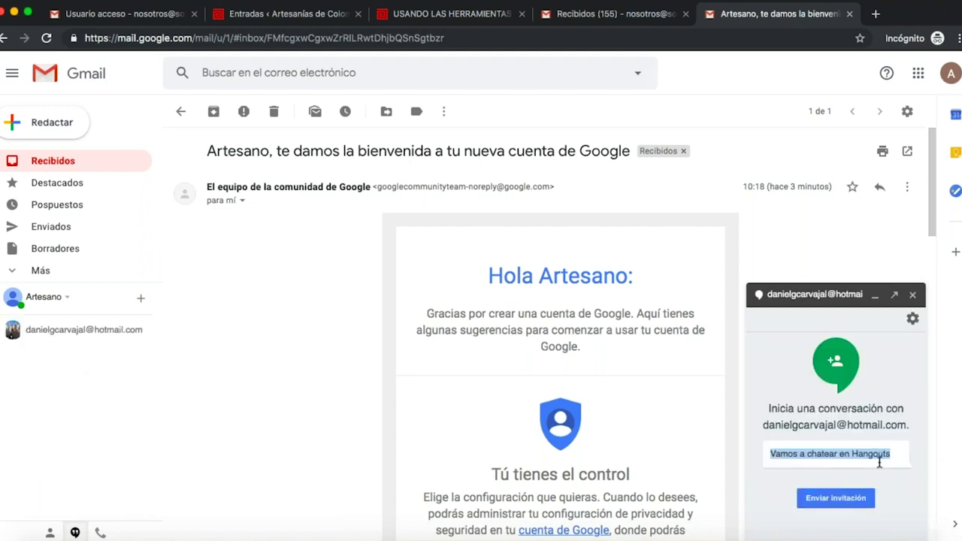
{"action": "key", "text": "BackSpace"}
{"action": "type", "text": "hola"}
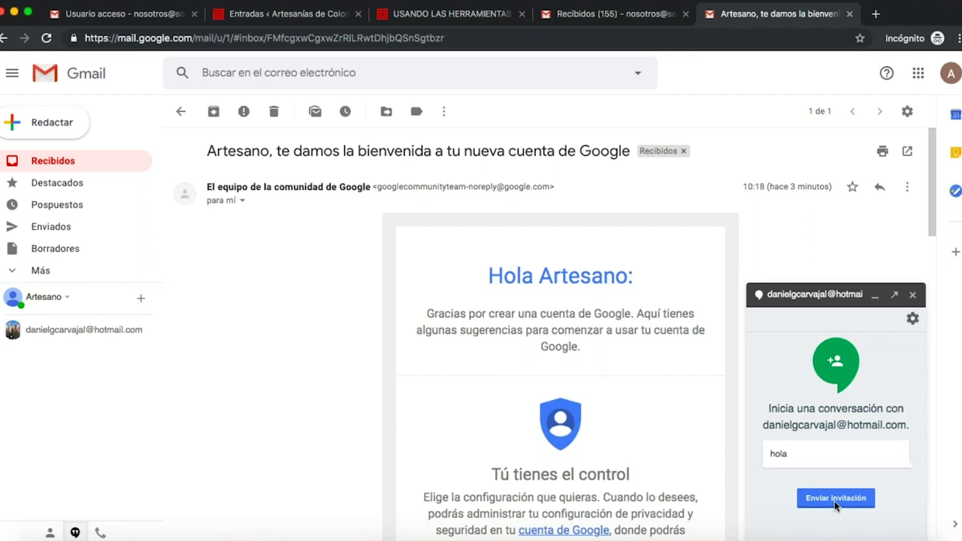
{"action": "left_click", "coordinate": [836, 505]}
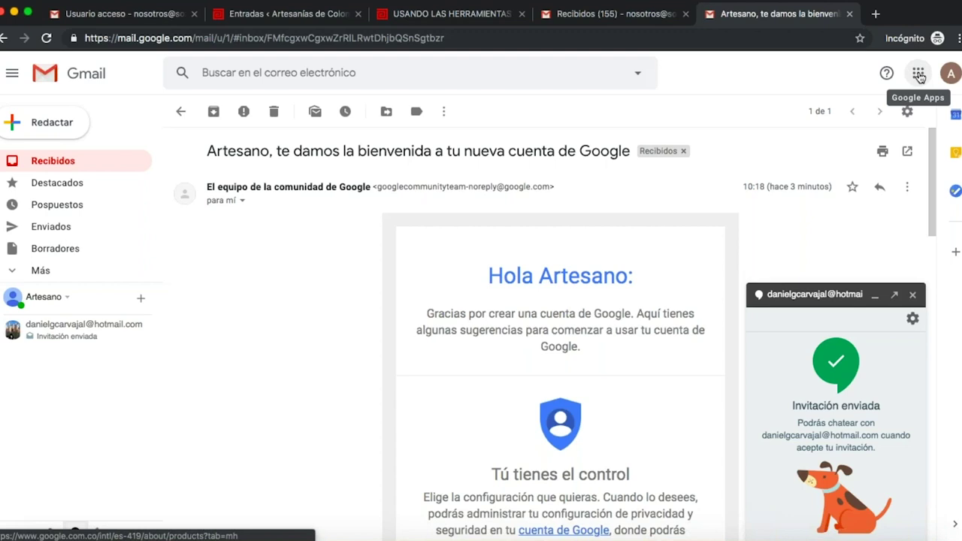
{"action": "left_click", "coordinate": [913, 296]}
Scroll the 'USANDO LAS HERRAMIENTAS' article down to its CALENDARIO section, then return to Gmail
{"action": "left_click", "coordinate": [920, 76]}
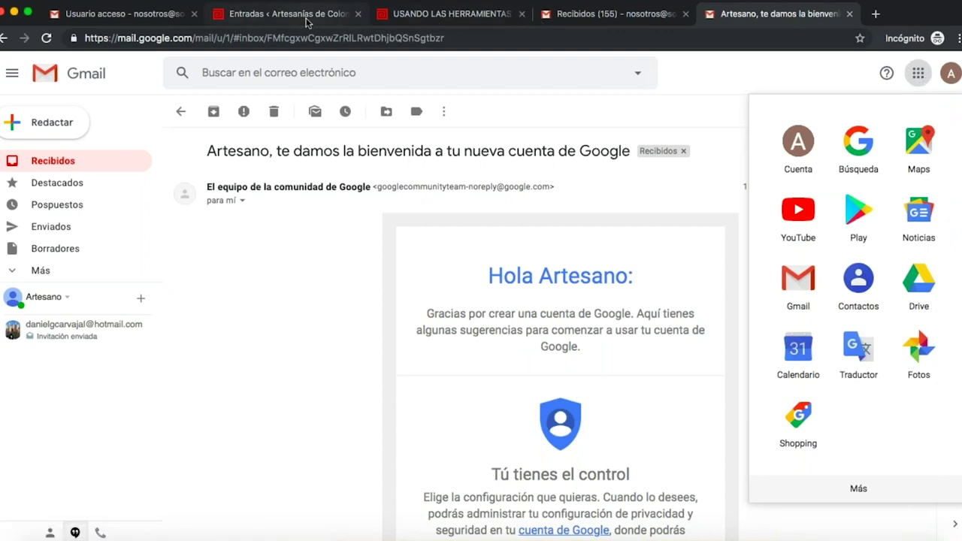
{"action": "left_click", "coordinate": [405, 23]}
{"action": "scroll", "coordinate": [493, 290], "scroll_direction": "down", "scroll_amount": 5}
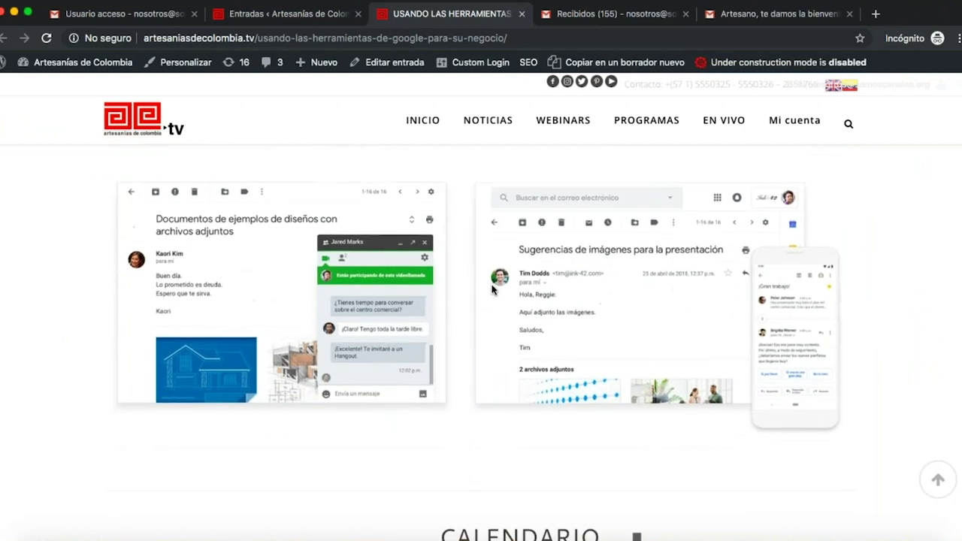
{"action": "scroll", "coordinate": [493, 289], "scroll_direction": "down", "scroll_amount": 5}
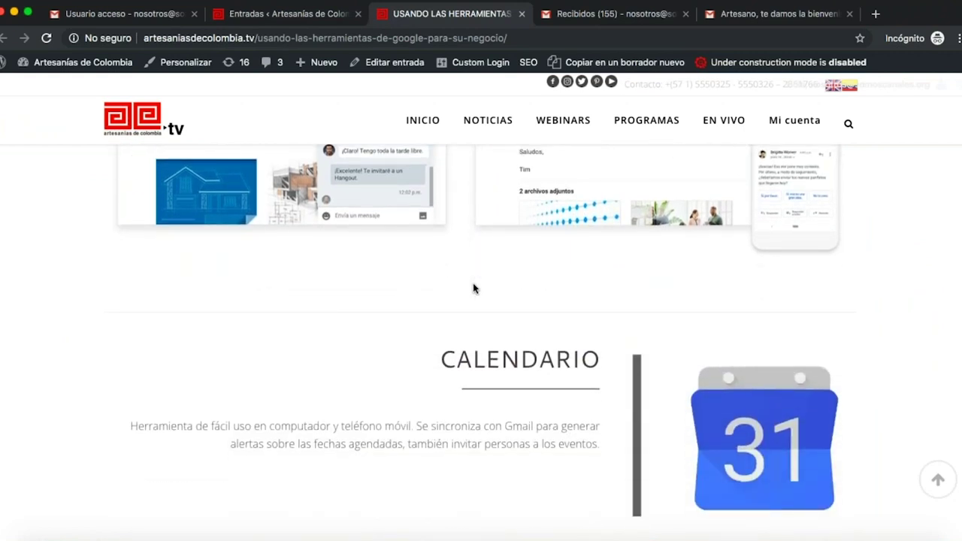
{"action": "scroll", "coordinate": [474, 289], "scroll_direction": "up", "scroll_amount": 3}
{"action": "scroll", "coordinate": [474, 288], "scroll_direction": "down", "scroll_amount": 2}
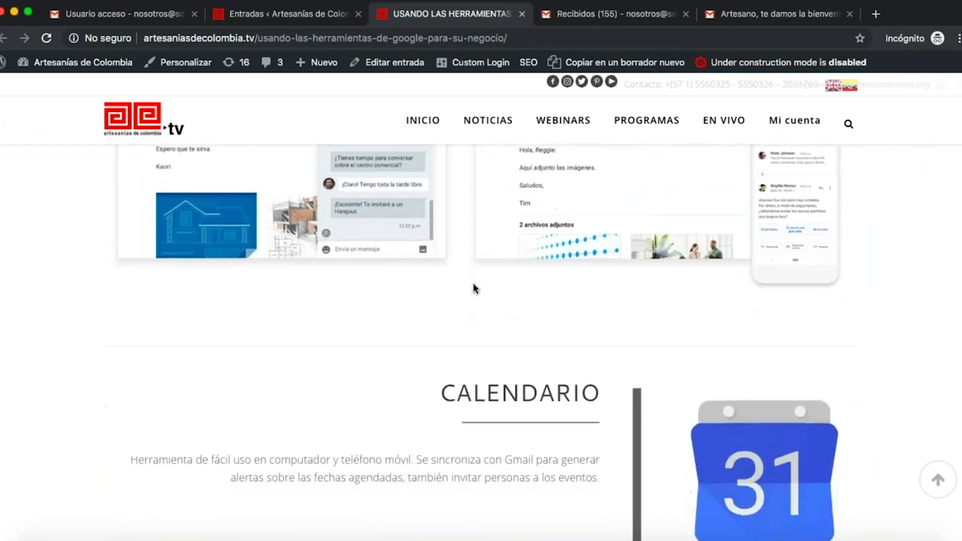
{"action": "scroll", "coordinate": [474, 289], "scroll_direction": "down", "scroll_amount": 7}
{"action": "scroll", "coordinate": [481, 338], "scroll_direction": "down", "scroll_amount": 1}
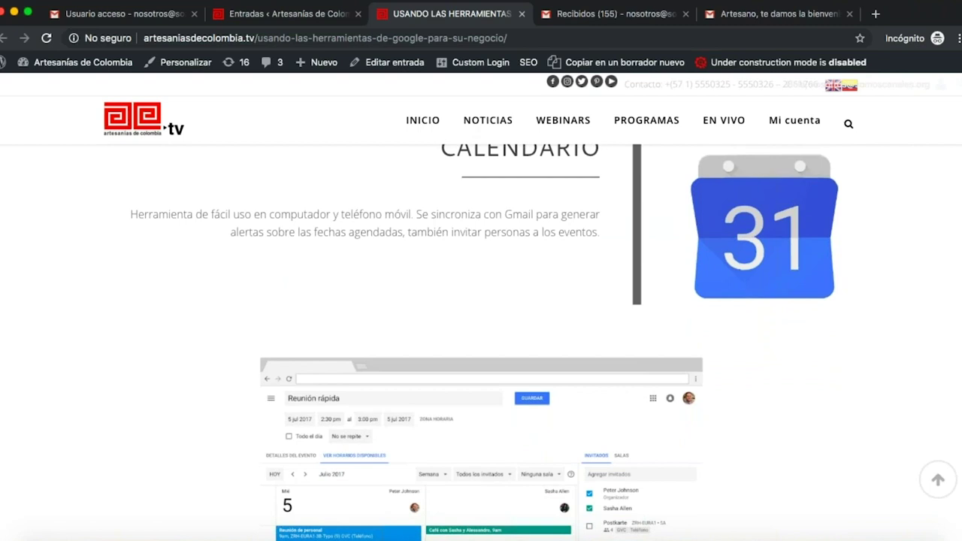
{"action": "left_click", "coordinate": [726, 23]}
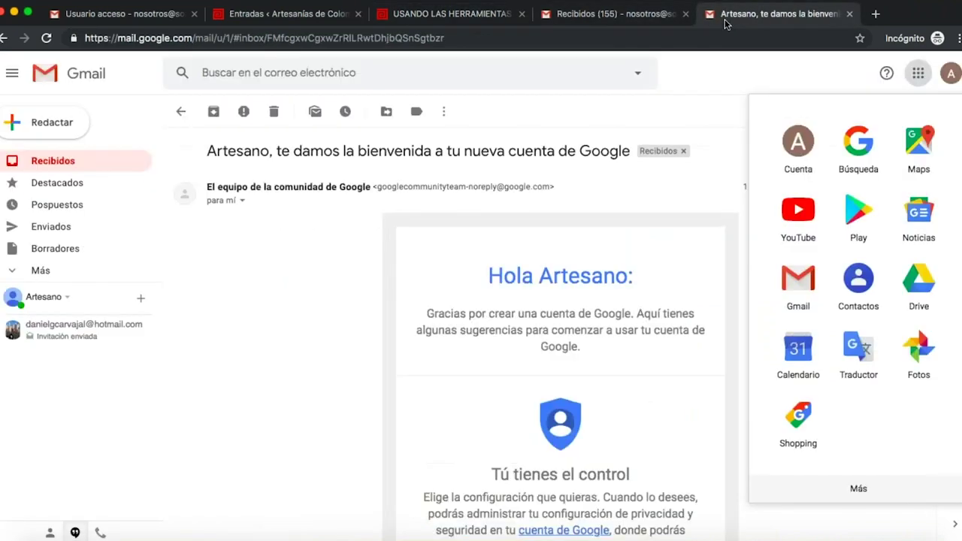
Open Calendario from the apps menu, dismiss its welcome dialog, and jump to 1 June 2019
{"action": "left_click", "coordinate": [795, 367]}
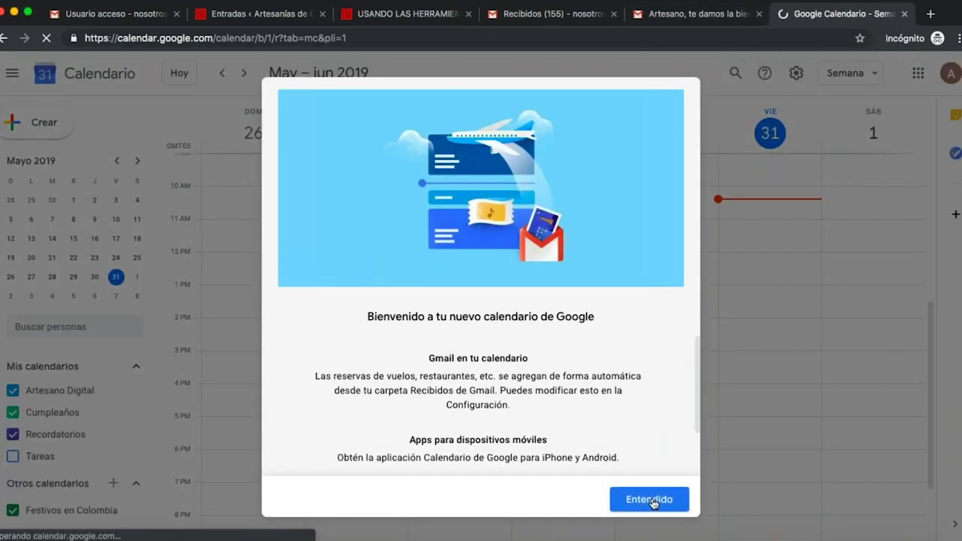
{"action": "left_click", "coordinate": [650, 500]}
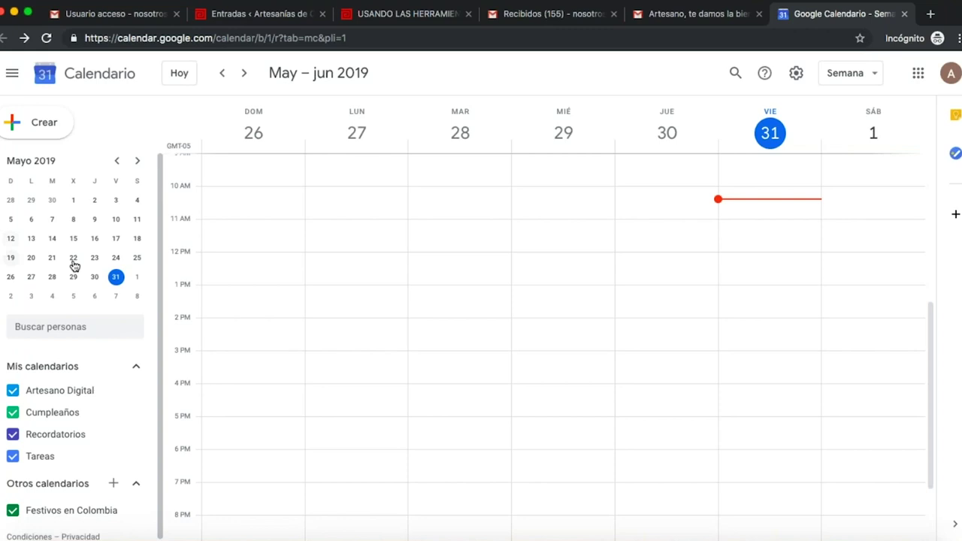
{"action": "left_click", "coordinate": [138, 278]}
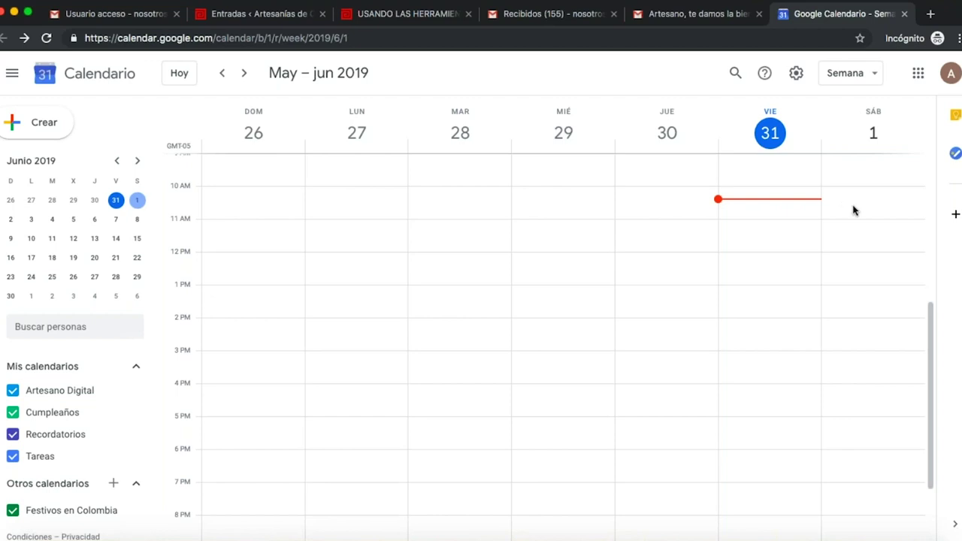
Save a 'Feria artesanal' event on Saturday 1 June 2019 from 12:30 to 1:30pm
{"action": "left_click", "coordinate": [881, 273]}
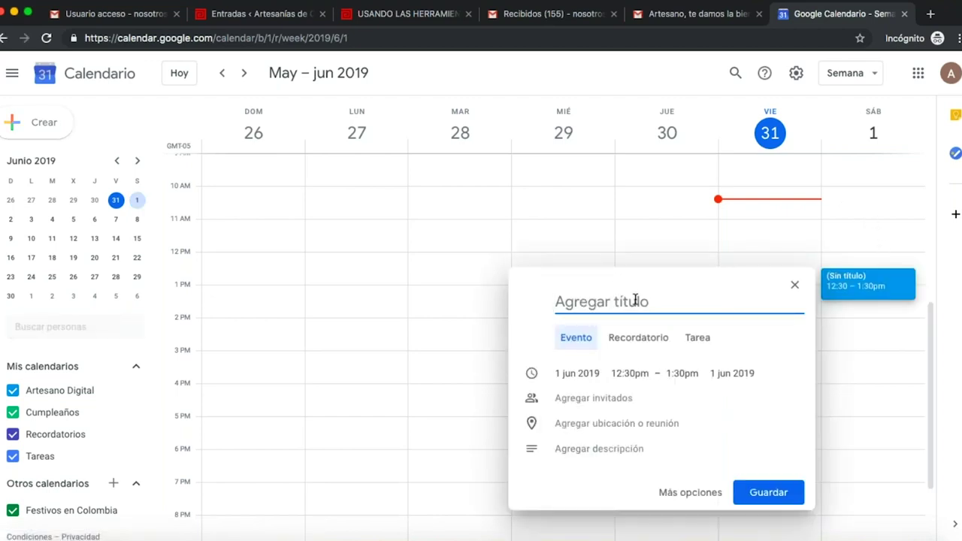
{"action": "type", "text": "F"}
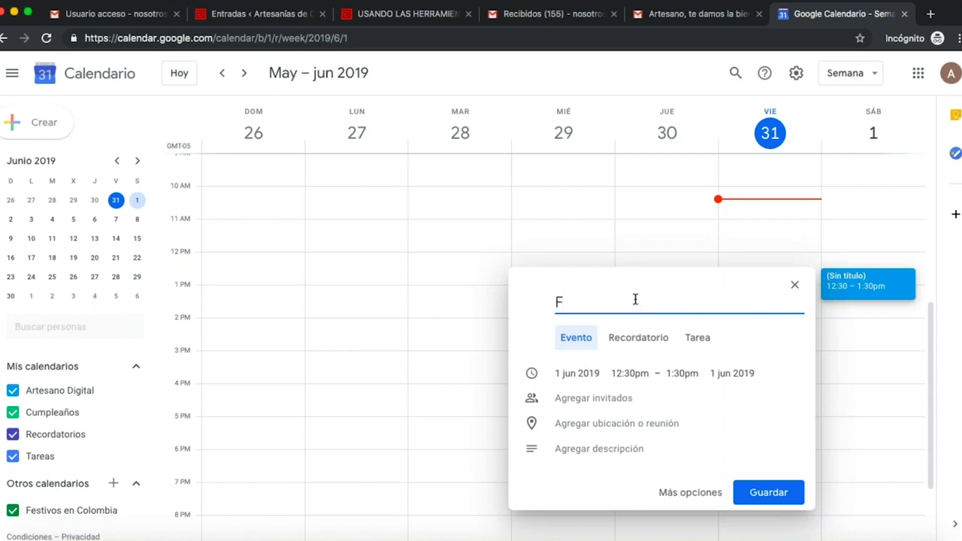
{"action": "type", "text": "eria artesanal"}
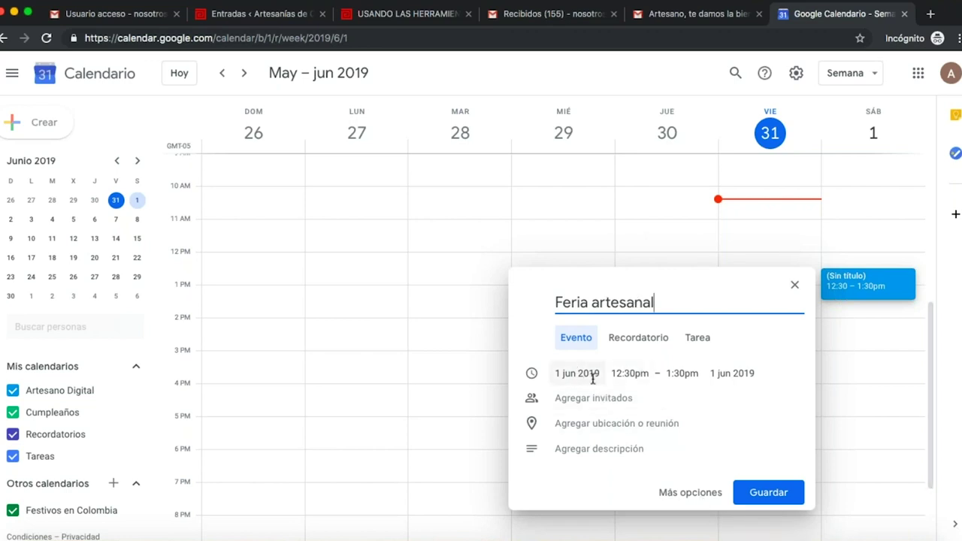
{"action": "left_click", "coordinate": [622, 380]}
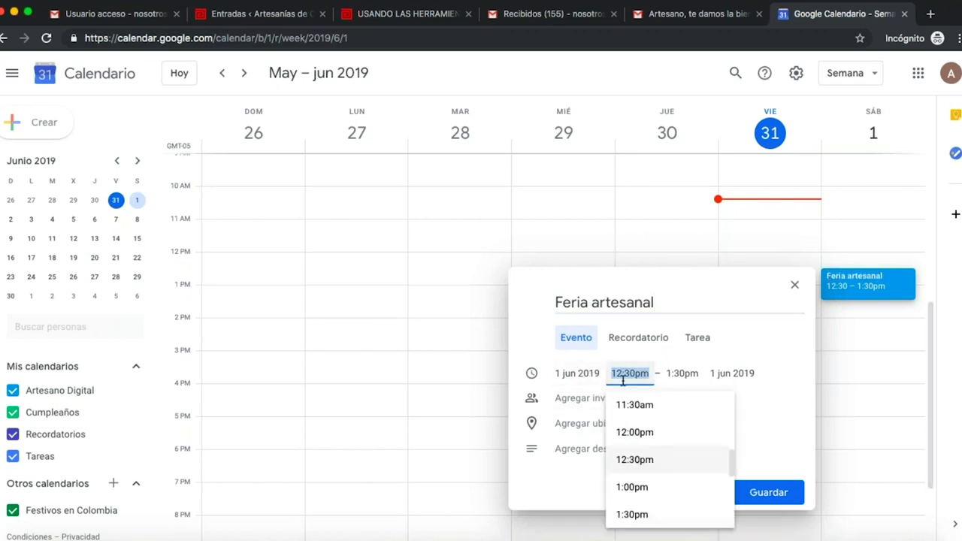
{"action": "left_click", "coordinate": [665, 461]}
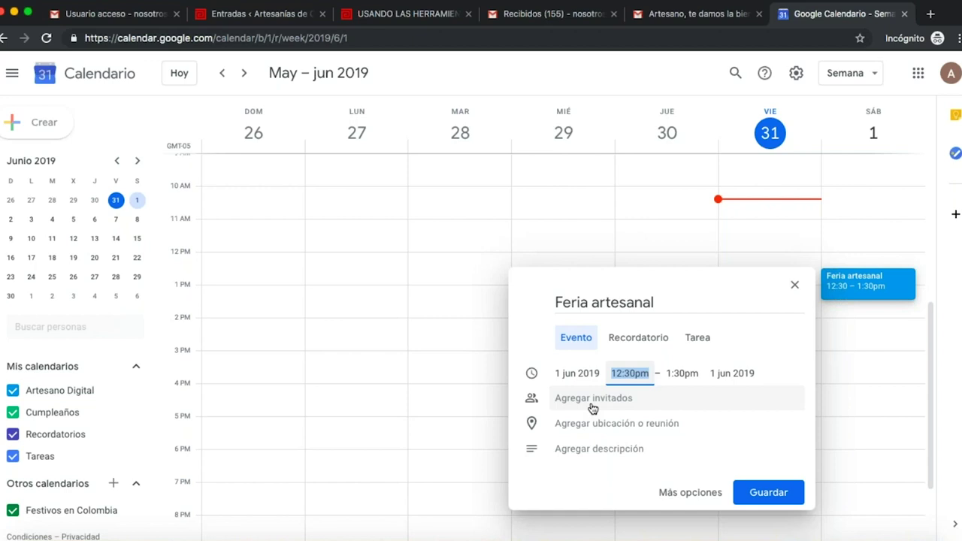
{"action": "left_click", "coordinate": [768, 492]}
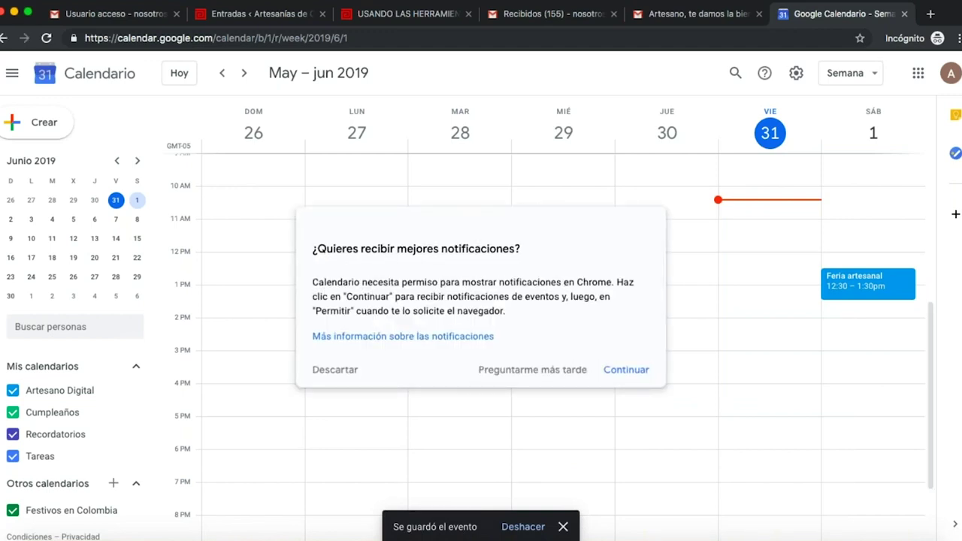
Switch to the Google tools article tab and scroll to its Calendar example screenshot
{"action": "left_click", "coordinate": [680, 13]}
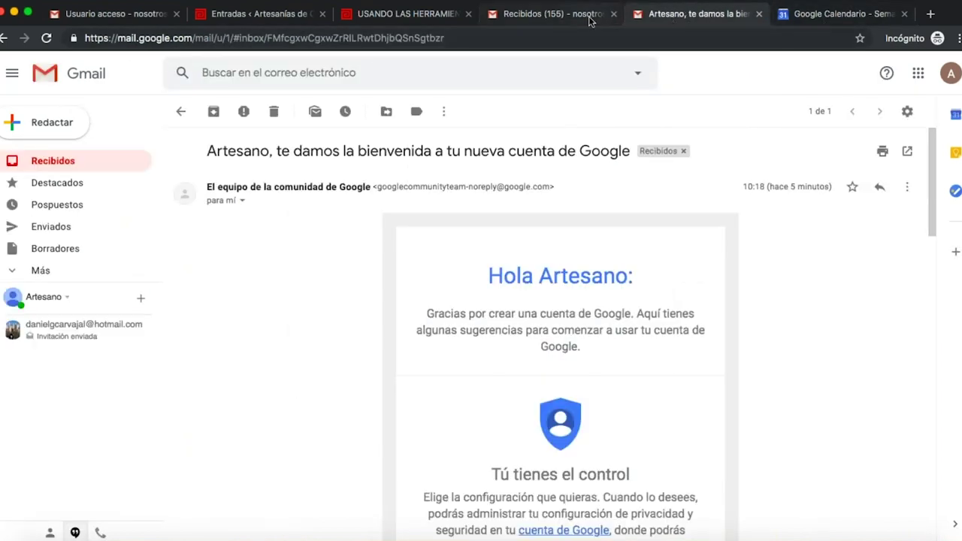
{"action": "left_click", "coordinate": [568, 18]}
{"action": "left_click", "coordinate": [404, 16]}
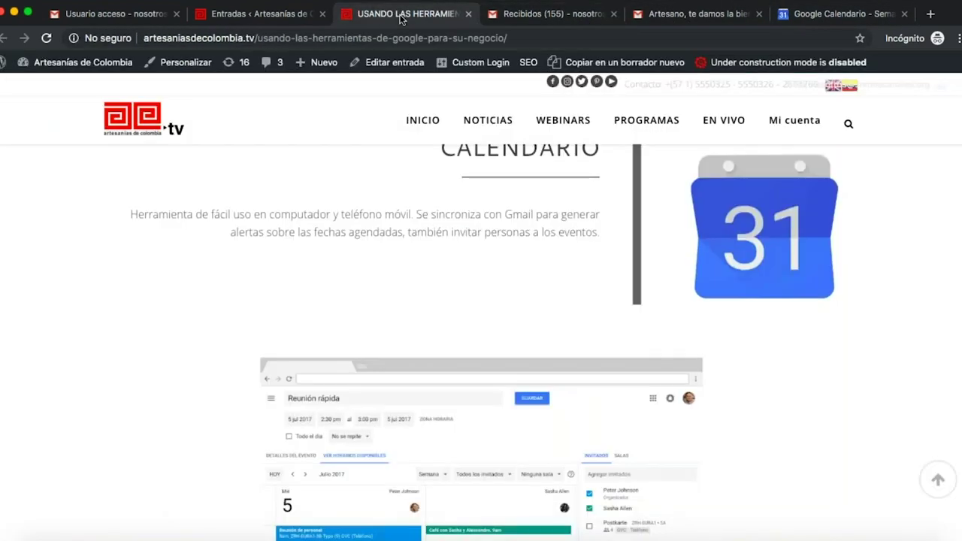
{"action": "scroll", "coordinate": [524, 290], "scroll_direction": "down", "scroll_amount": 3}
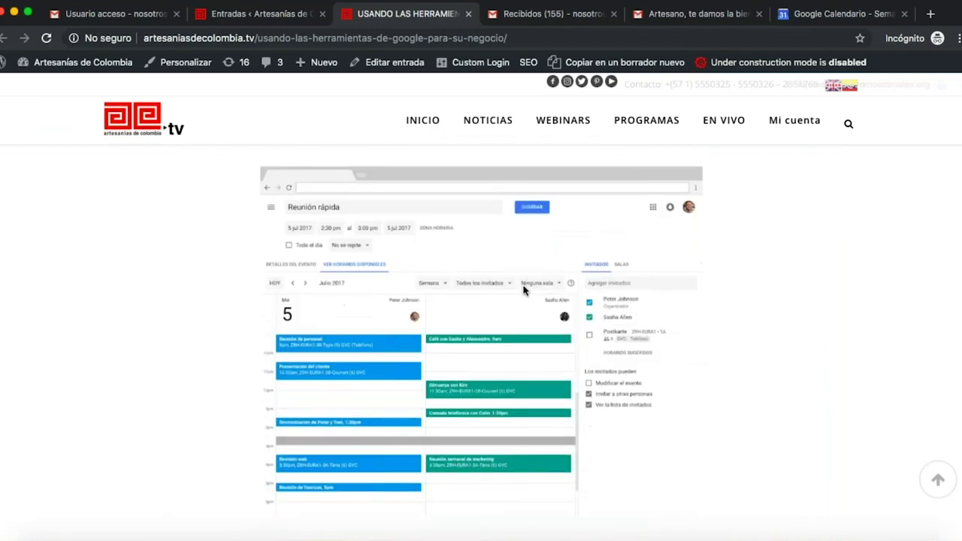